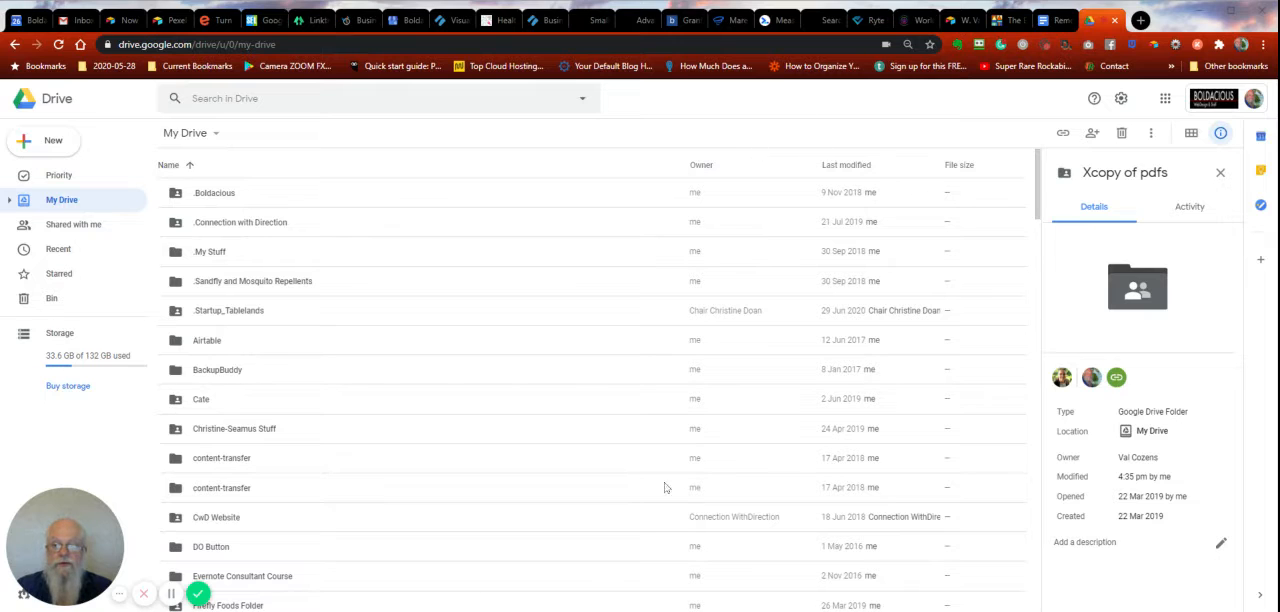
- Create a new blank Google Form from My Drive
left_click(69, 143)
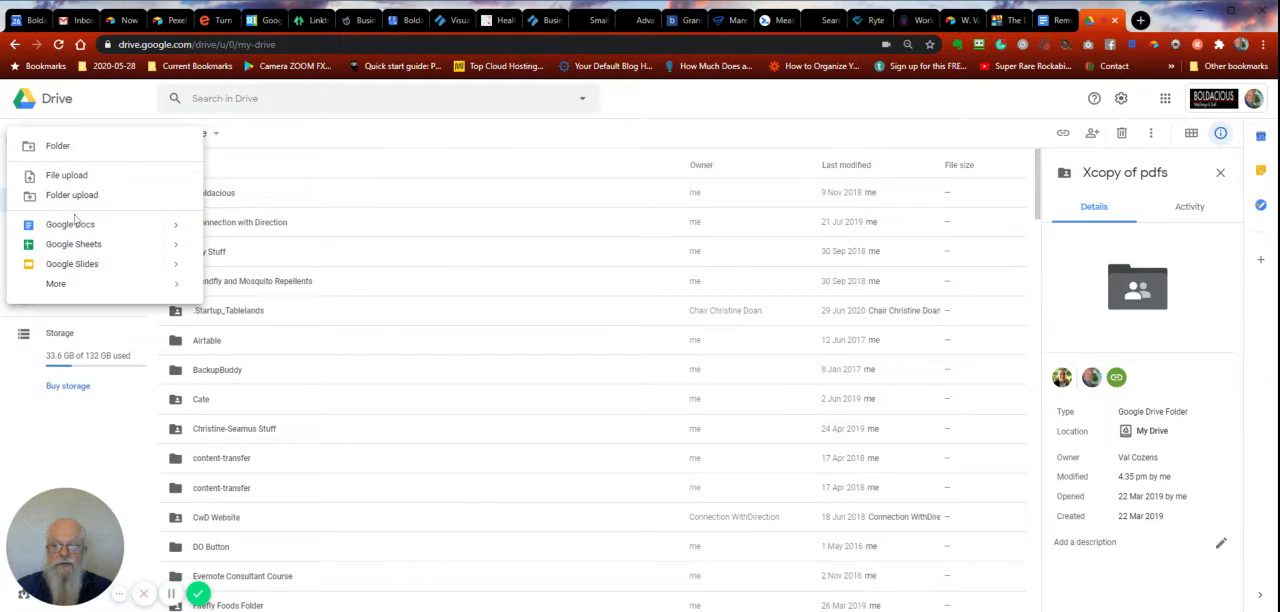
mouse_move(66, 287)
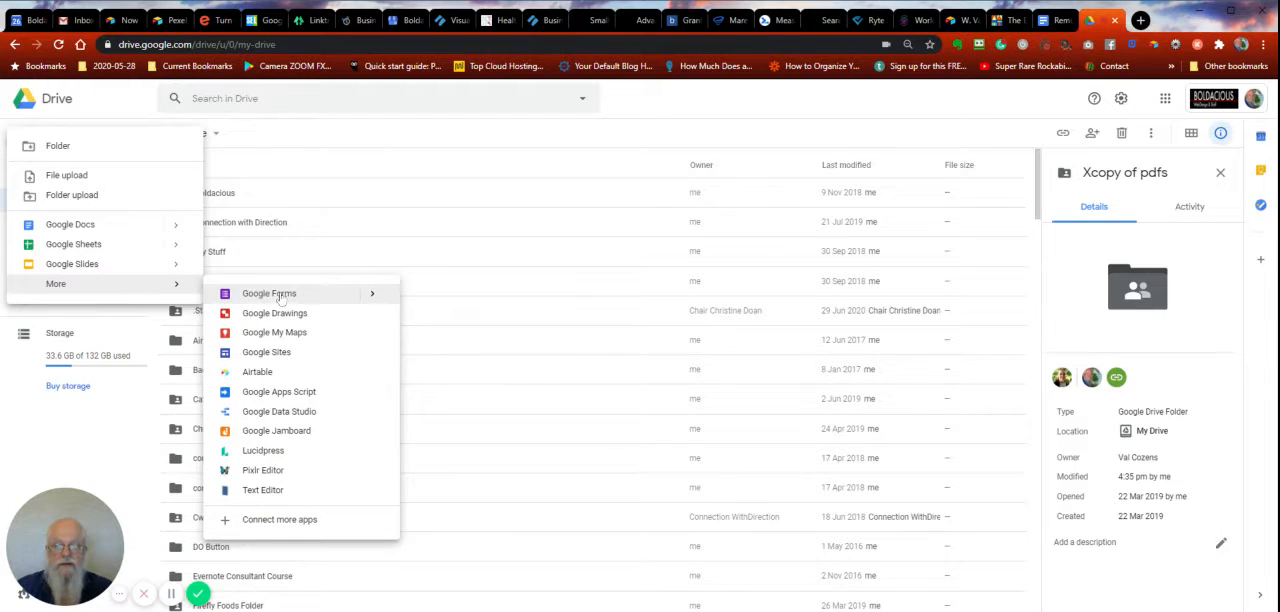
mouse_move(372, 293)
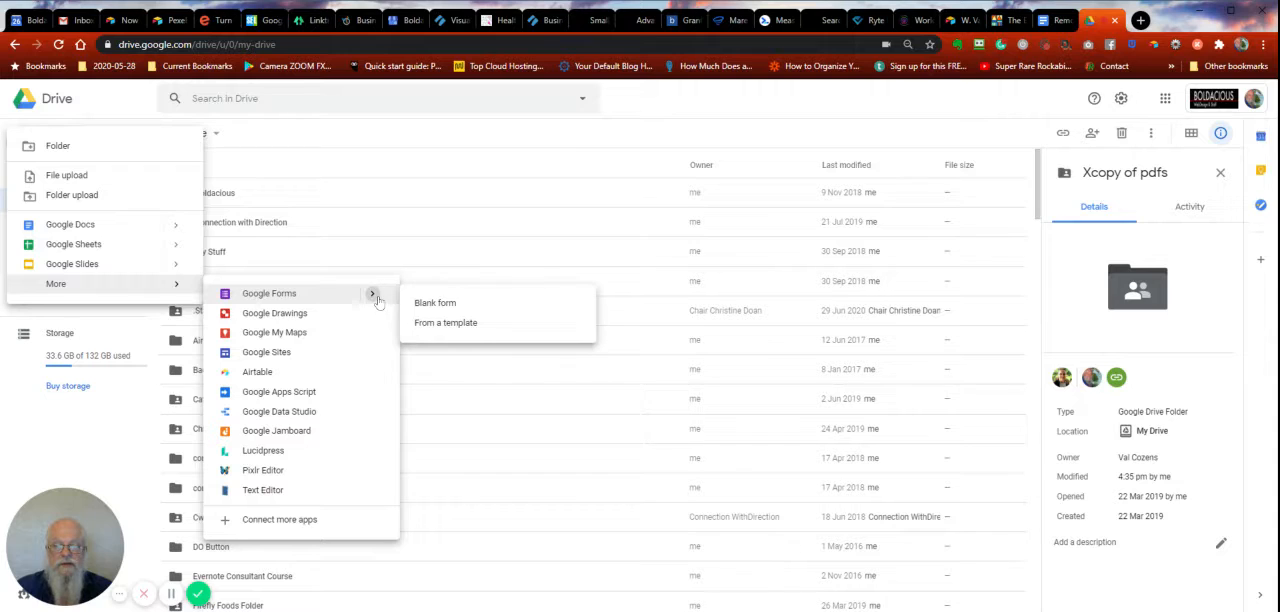
left_click(422, 304)
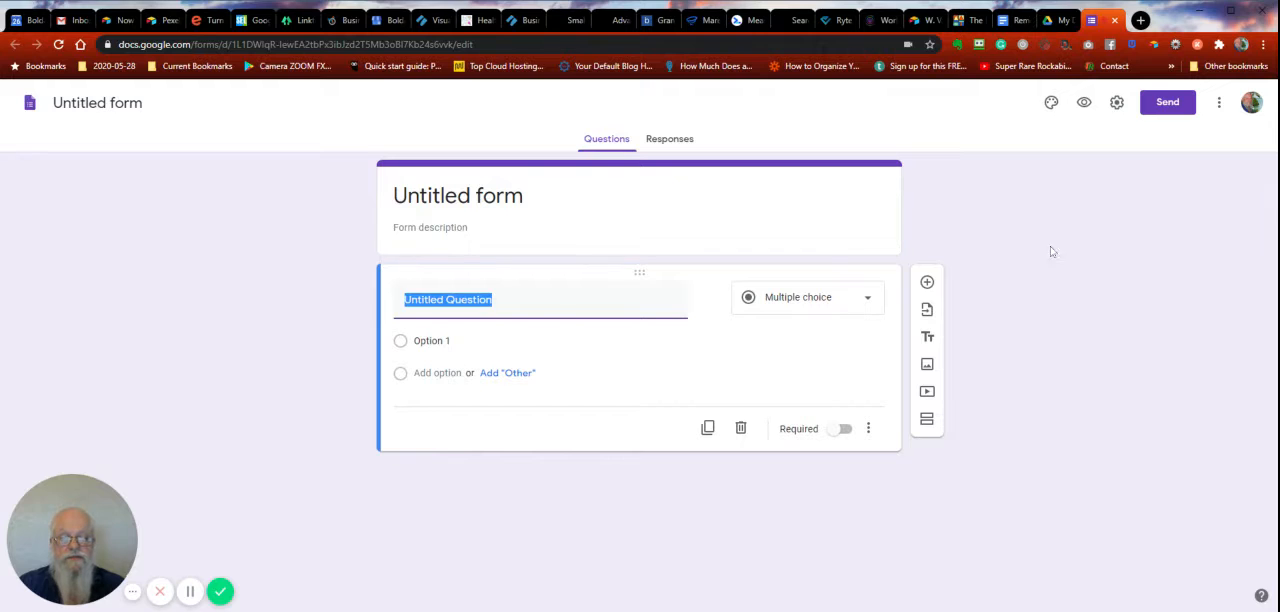
- Title the form "Testimonials" and enter the description "Add your feelings about our product"
left_click(450, 205)
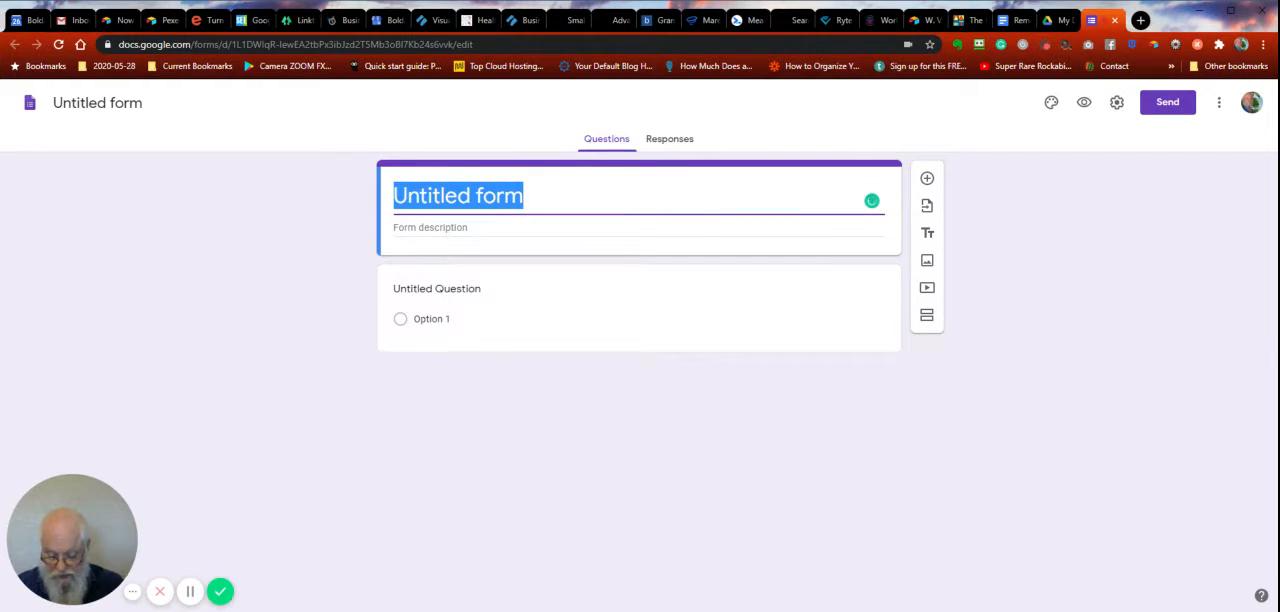
type("Test")
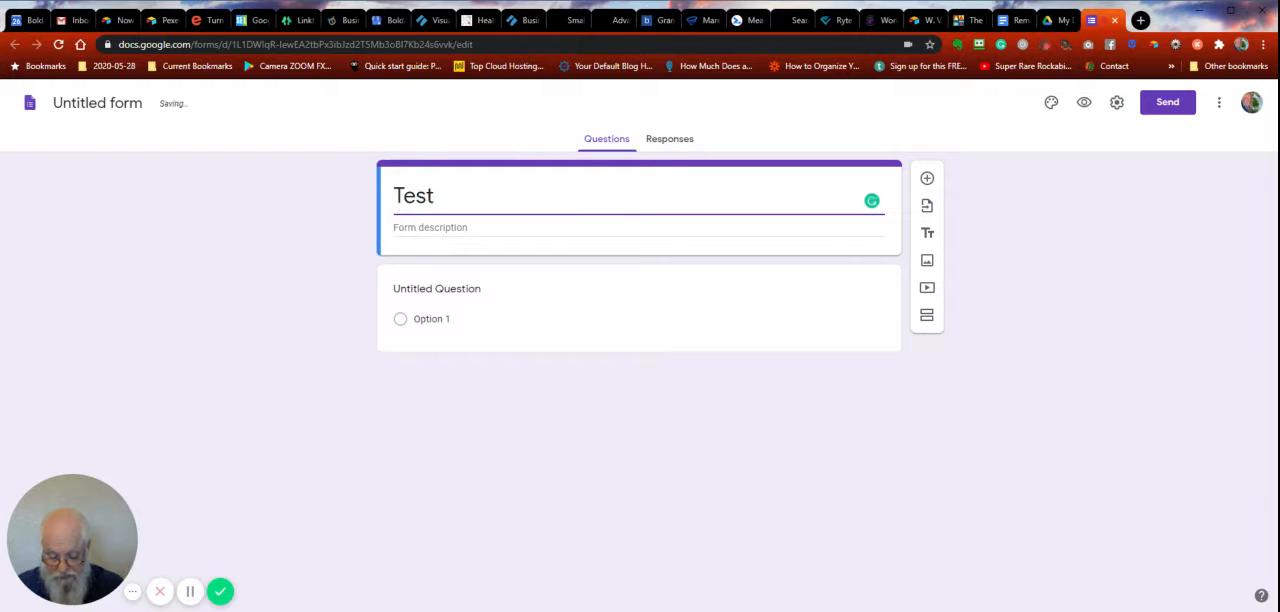
type("imonials")
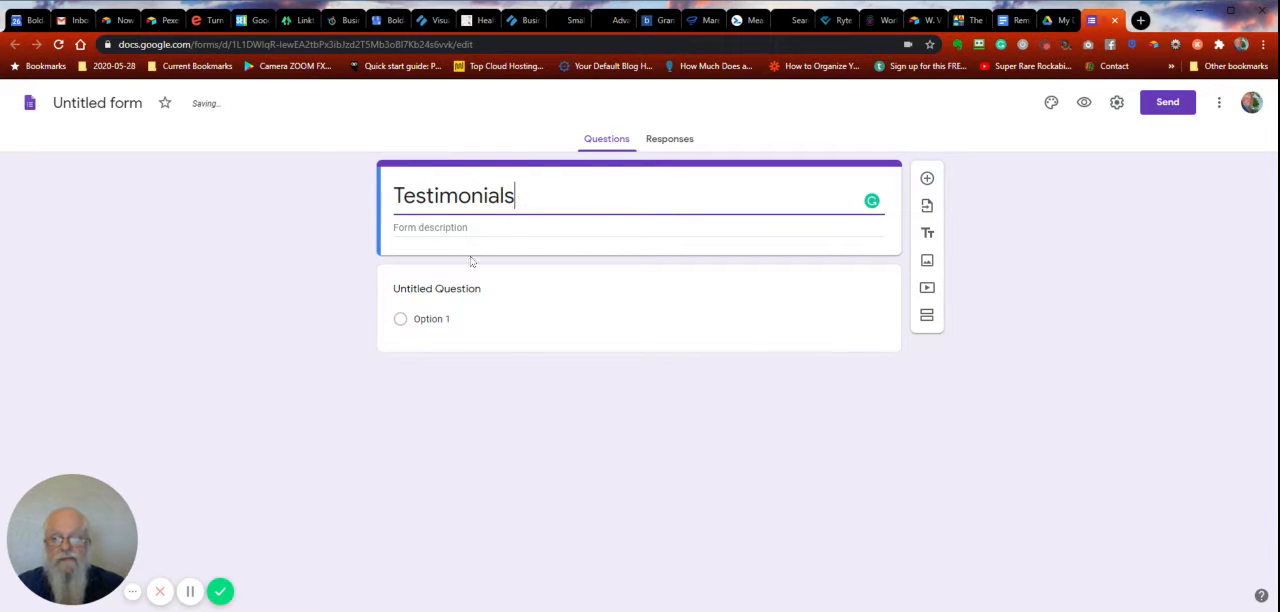
key("Tab")
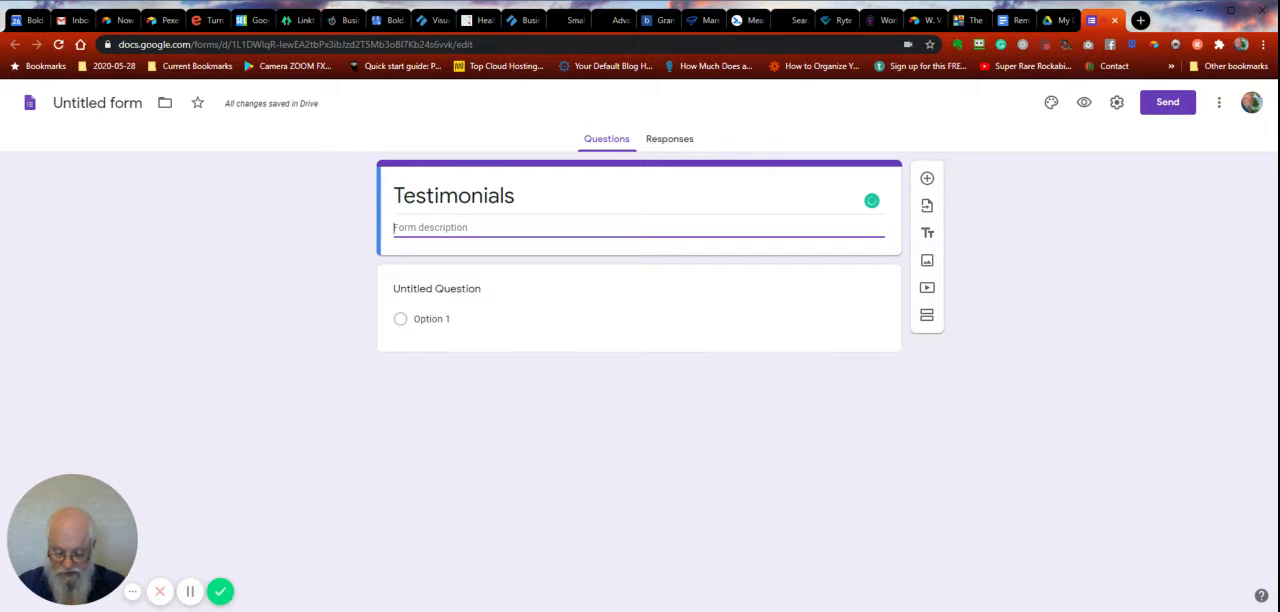
type("Add your f")
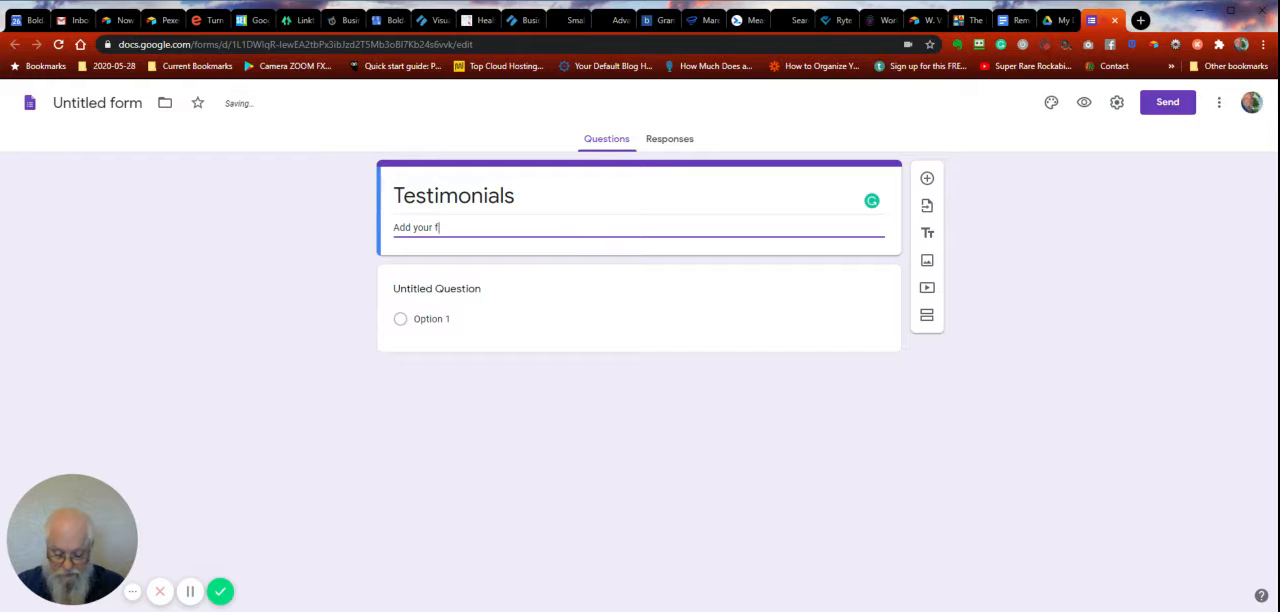
type("eelings bout ou")
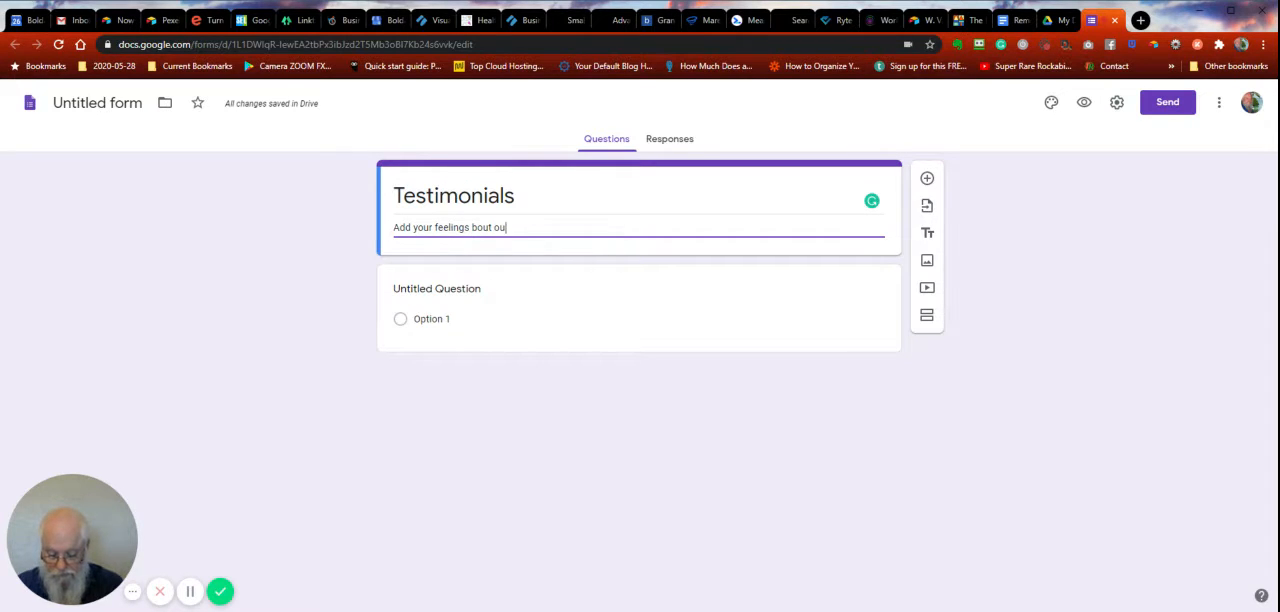
type("r product")
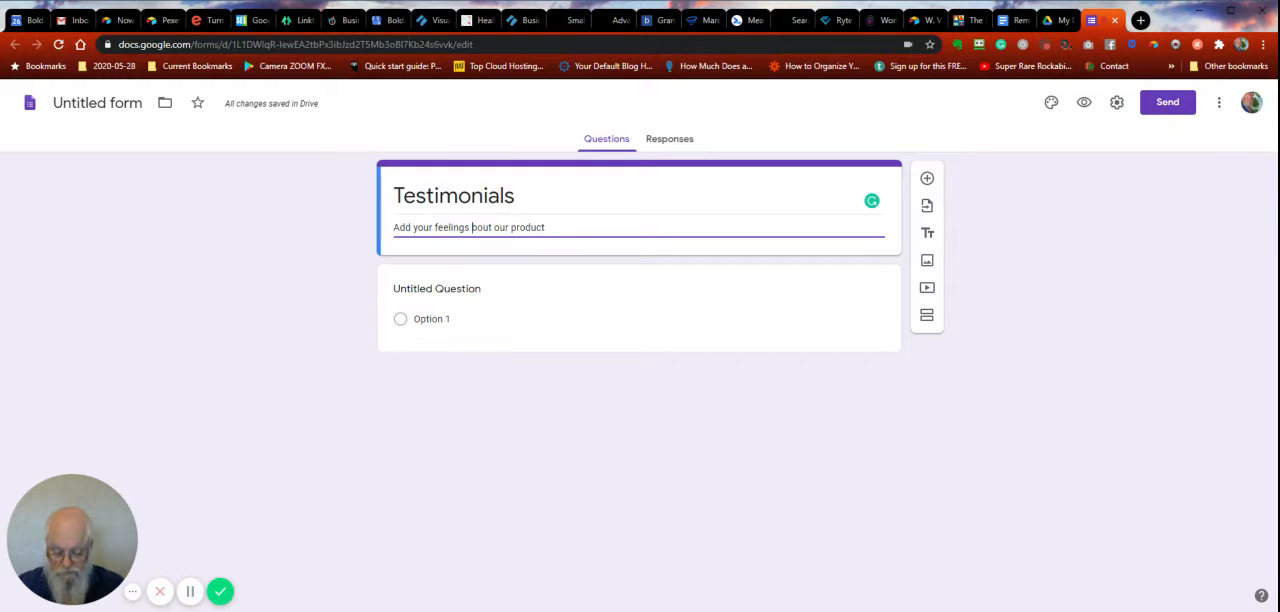
type("a")
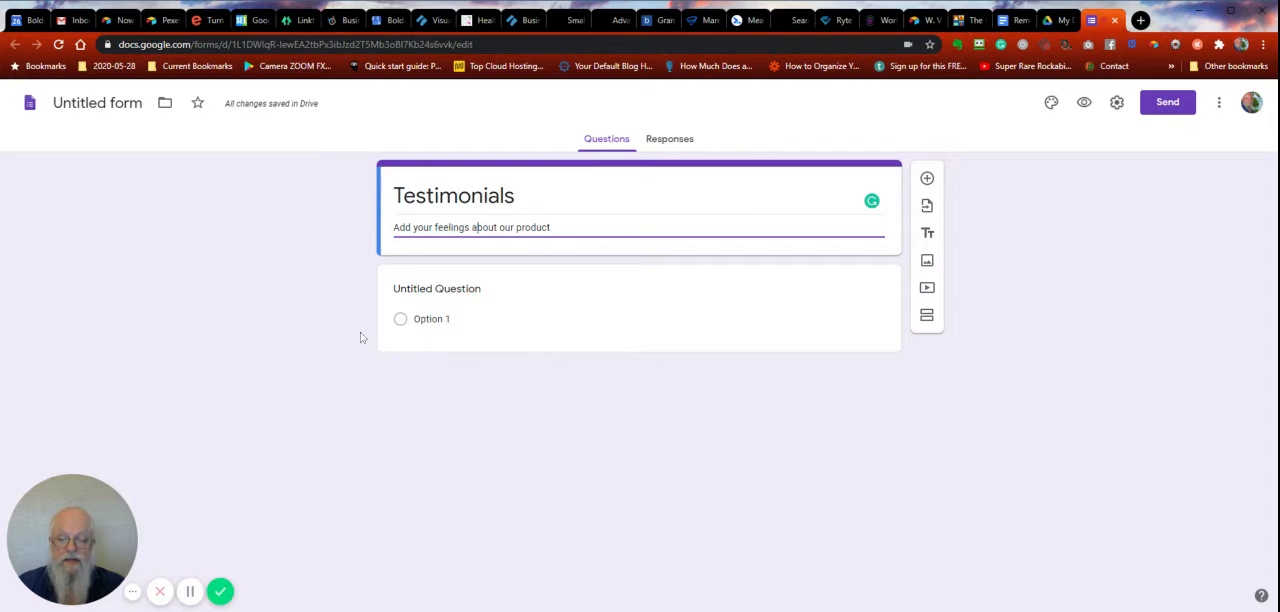
- Word the first question "On a scale of 1 - 5, how do you rate our product" and make it a linear scale
left_click(437, 289)
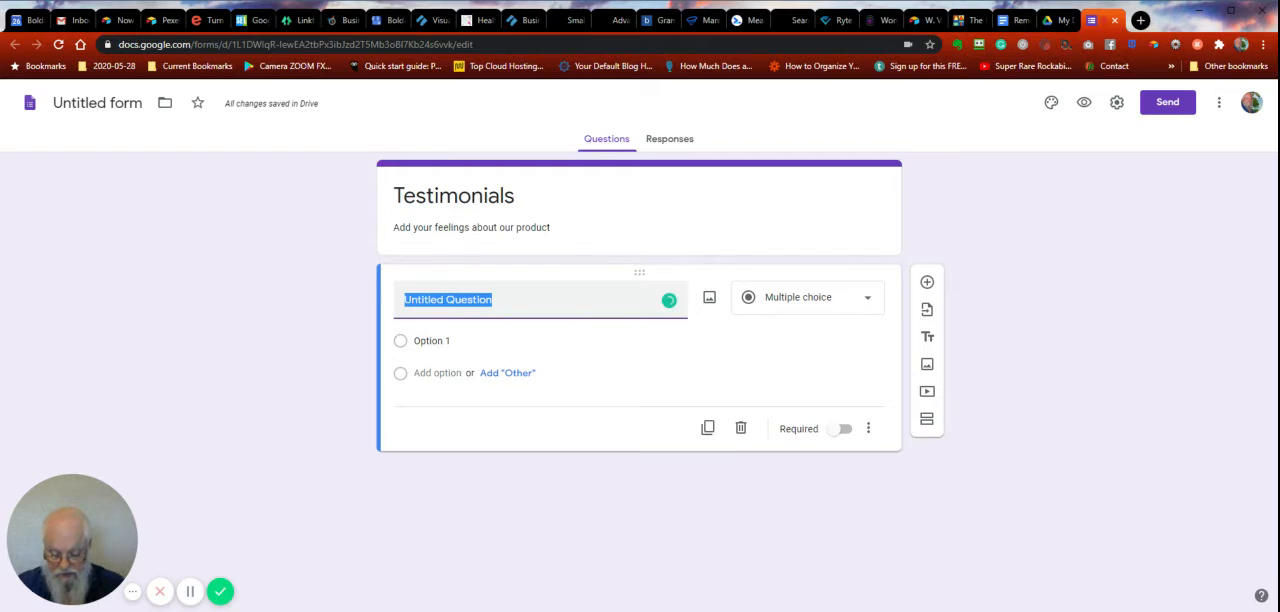
type("On a sc")
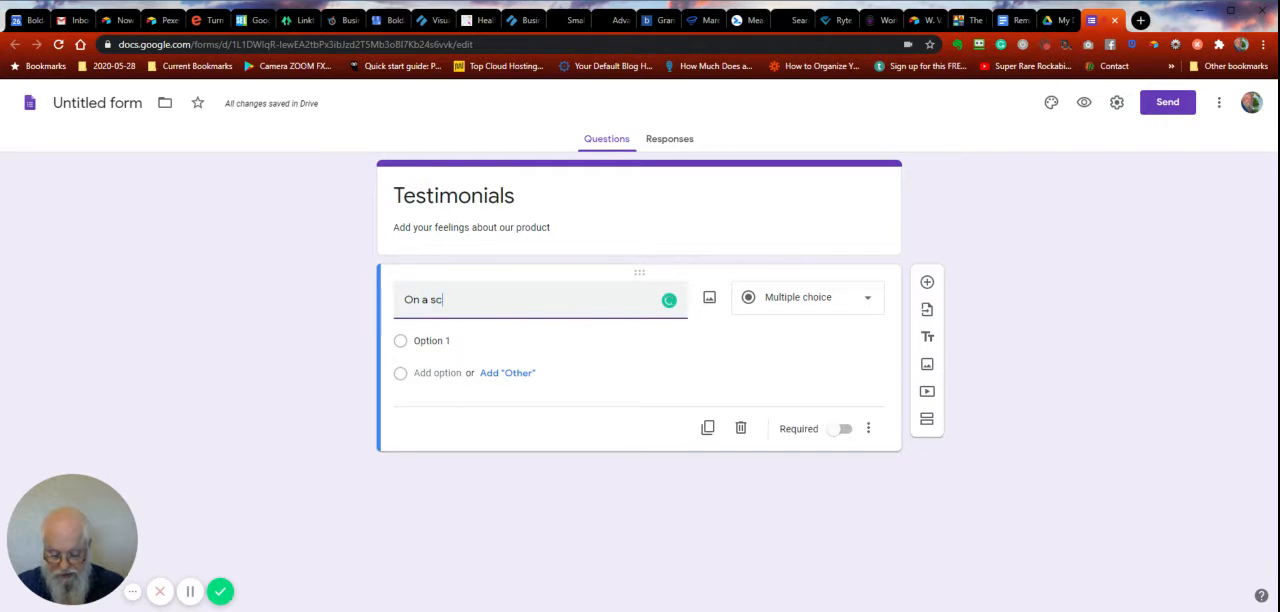
type("ale of 1 - 5")
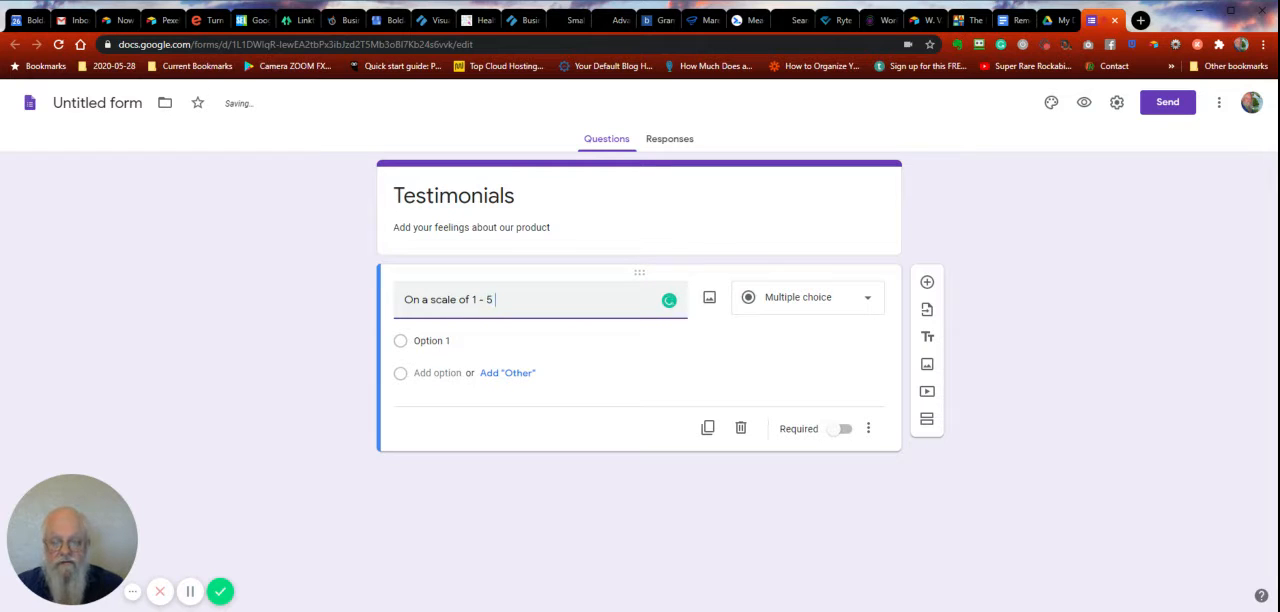
type(" how do ")
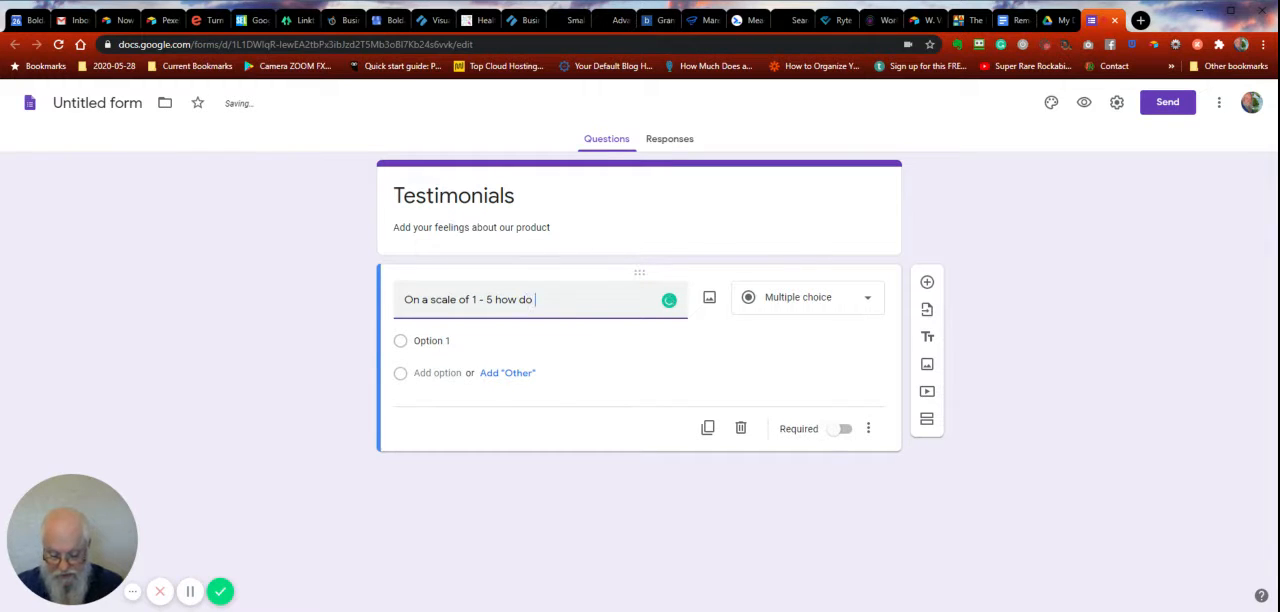
type("you rate ")
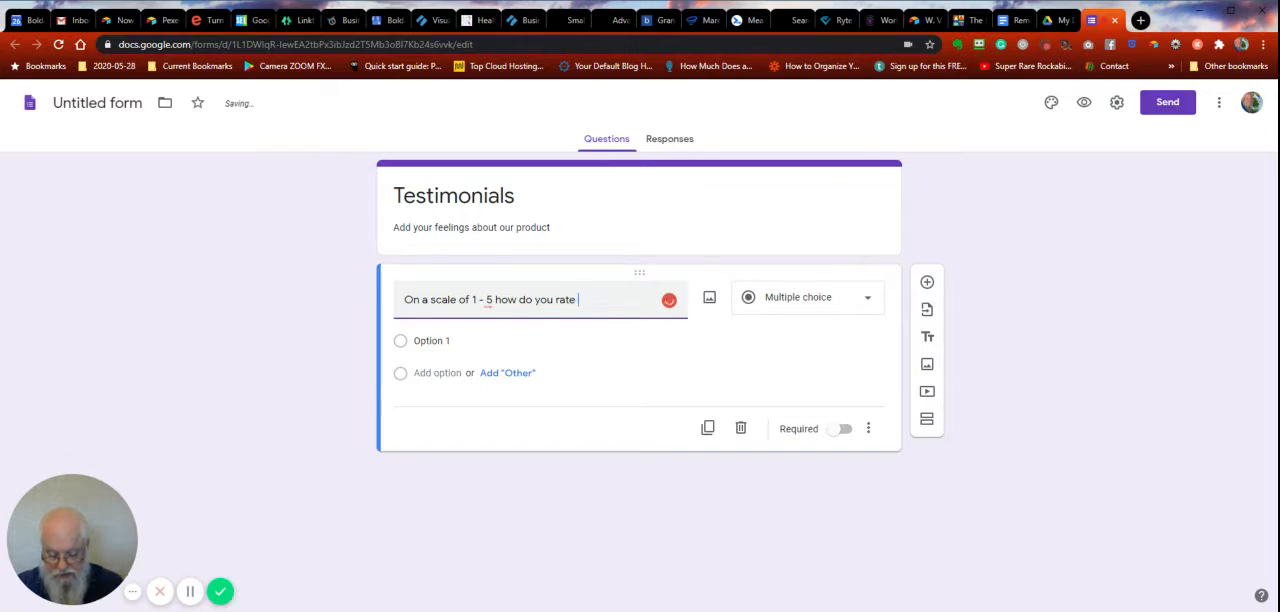
type("our product")
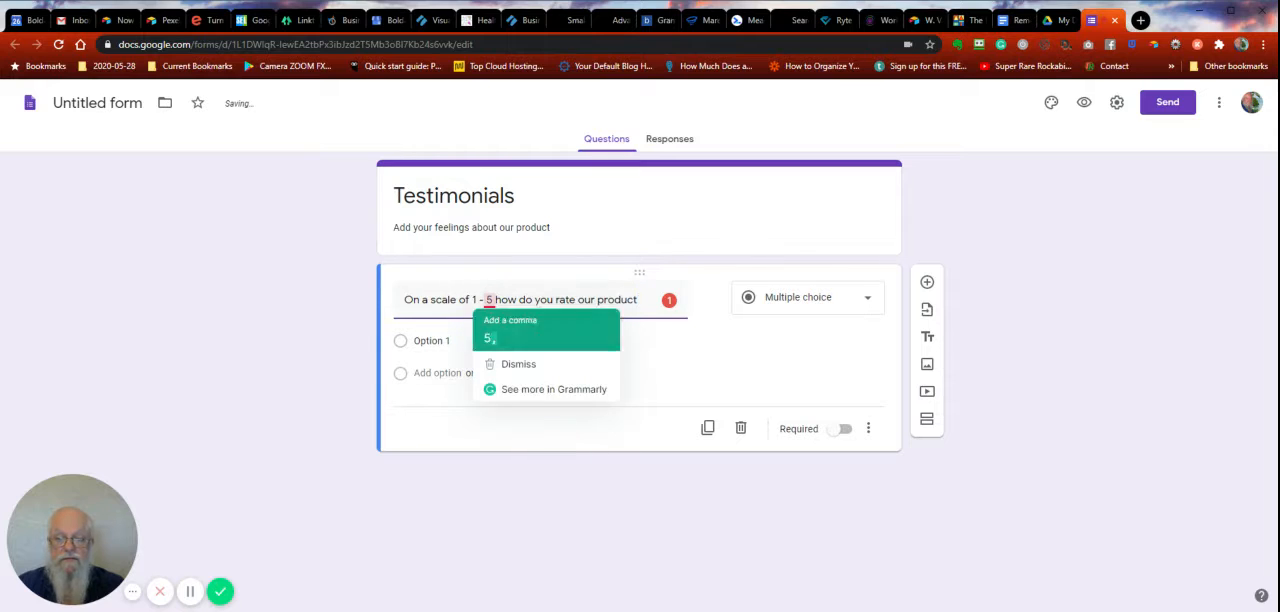
left_click(491, 339)
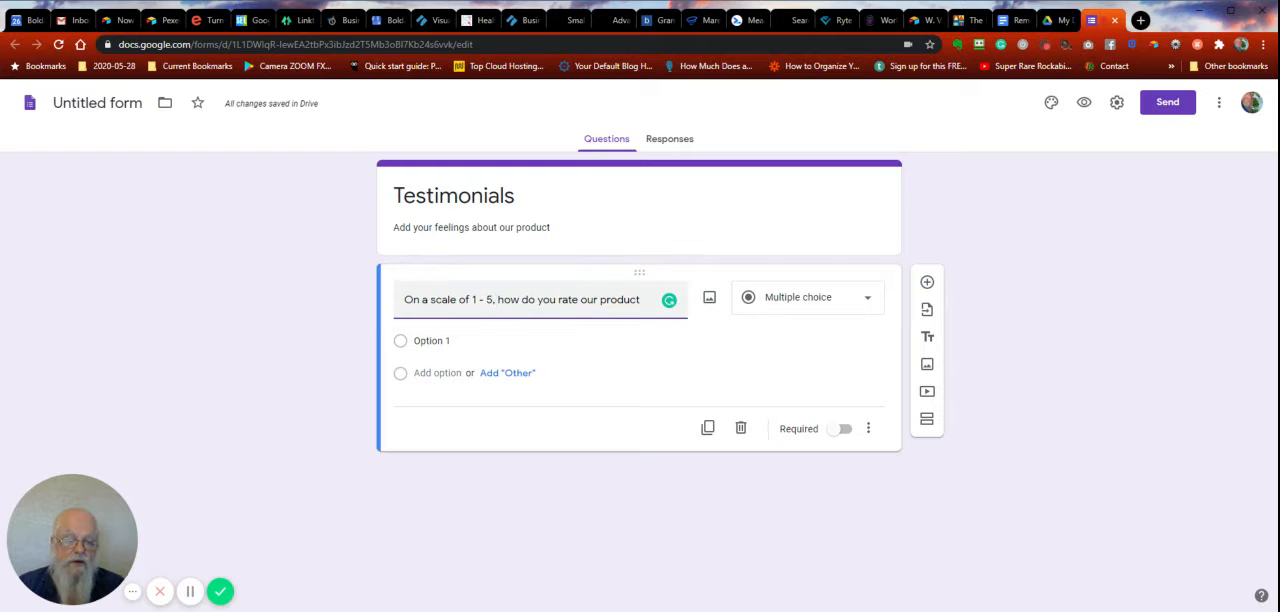
left_click(815, 303)
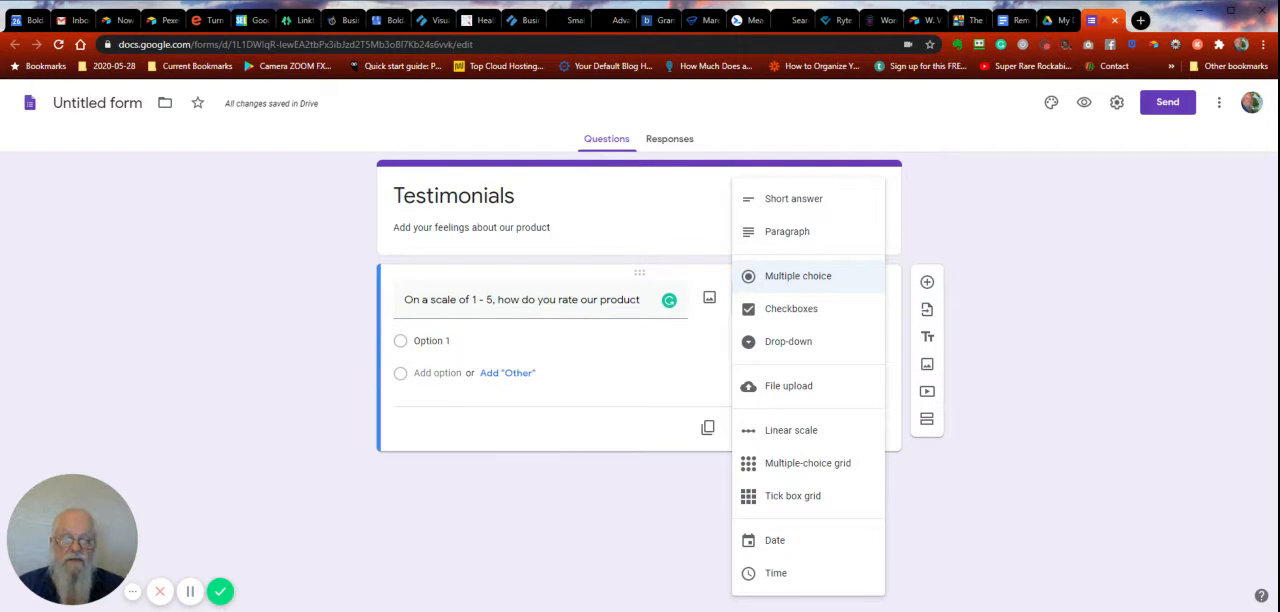
left_click(803, 435)
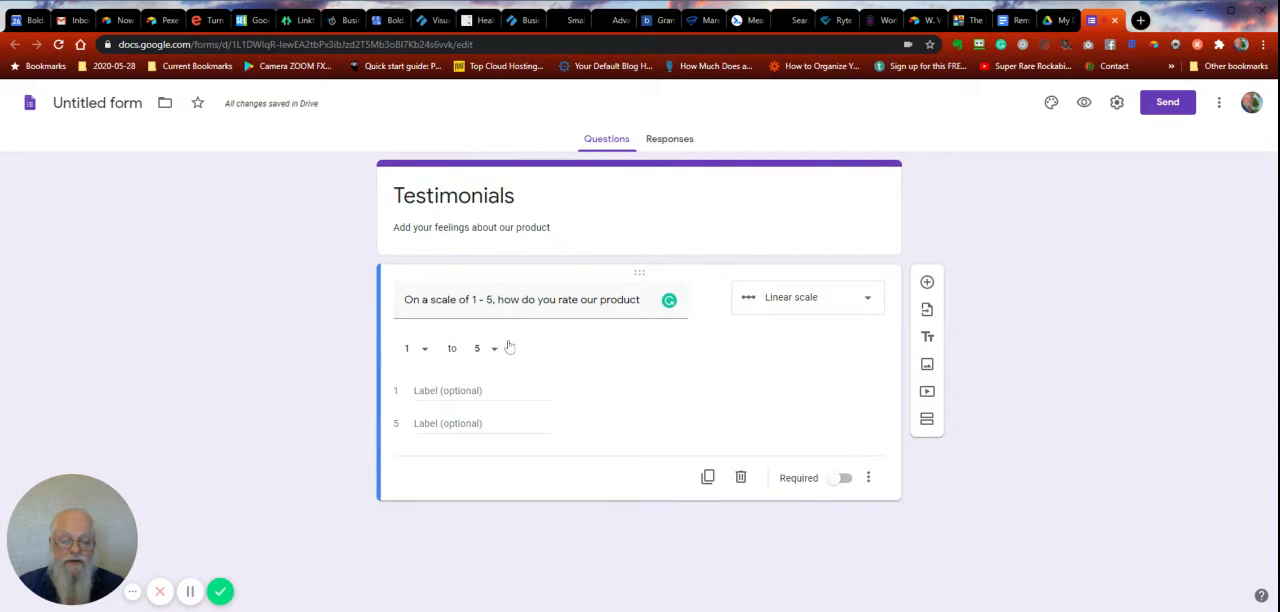
- Label the scale's 1 as "Hate it" and its 5 as "Love it", and make the rating question required
left_click(474, 391)
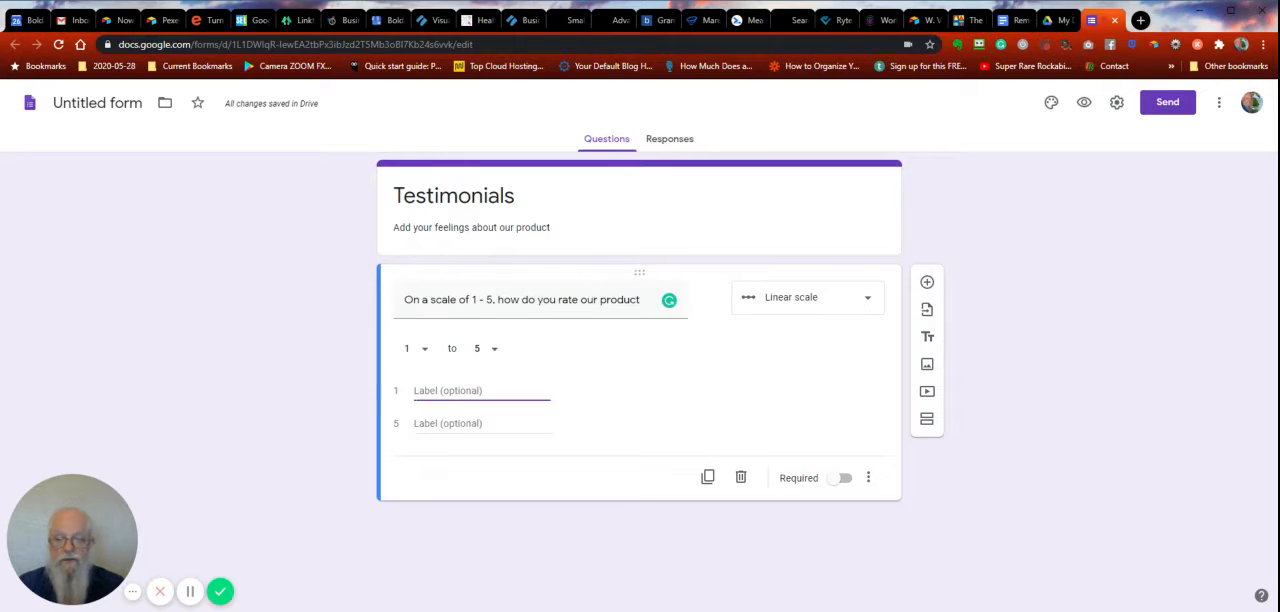
type("Hate it")
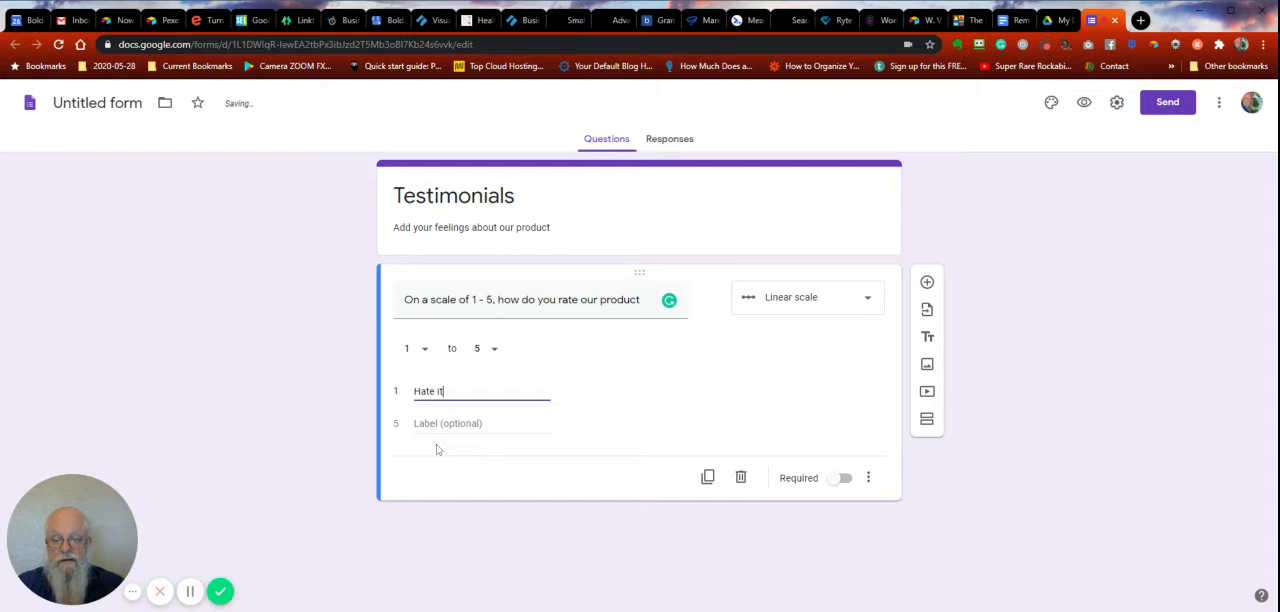
key("Tab")
type("Love i")
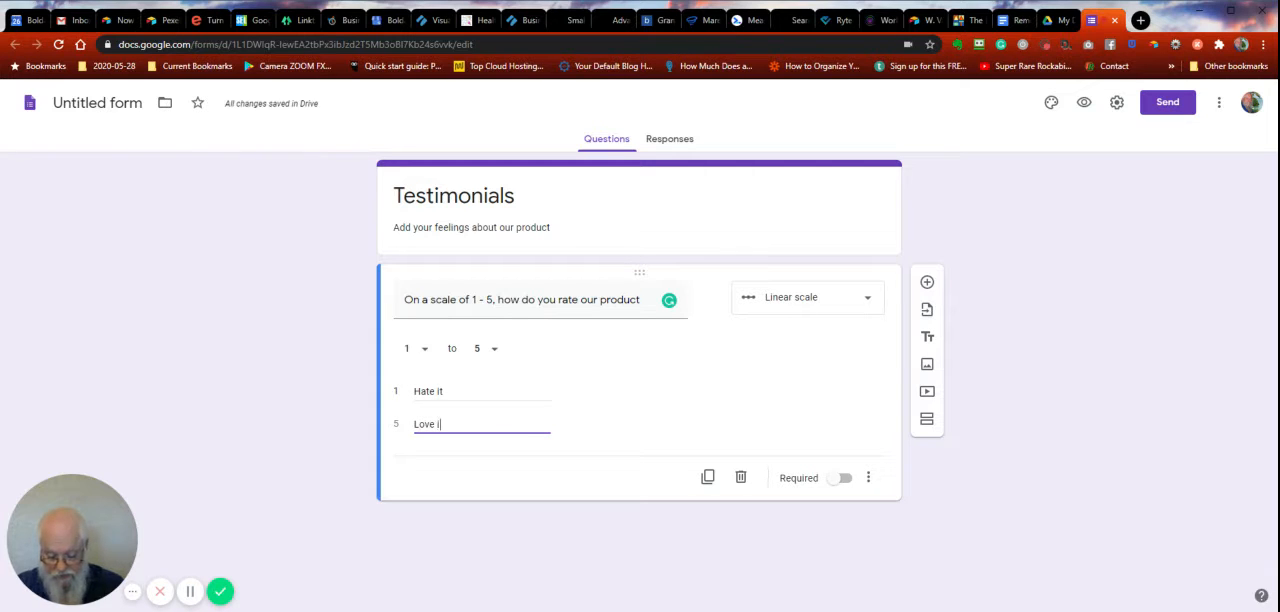
type("t")
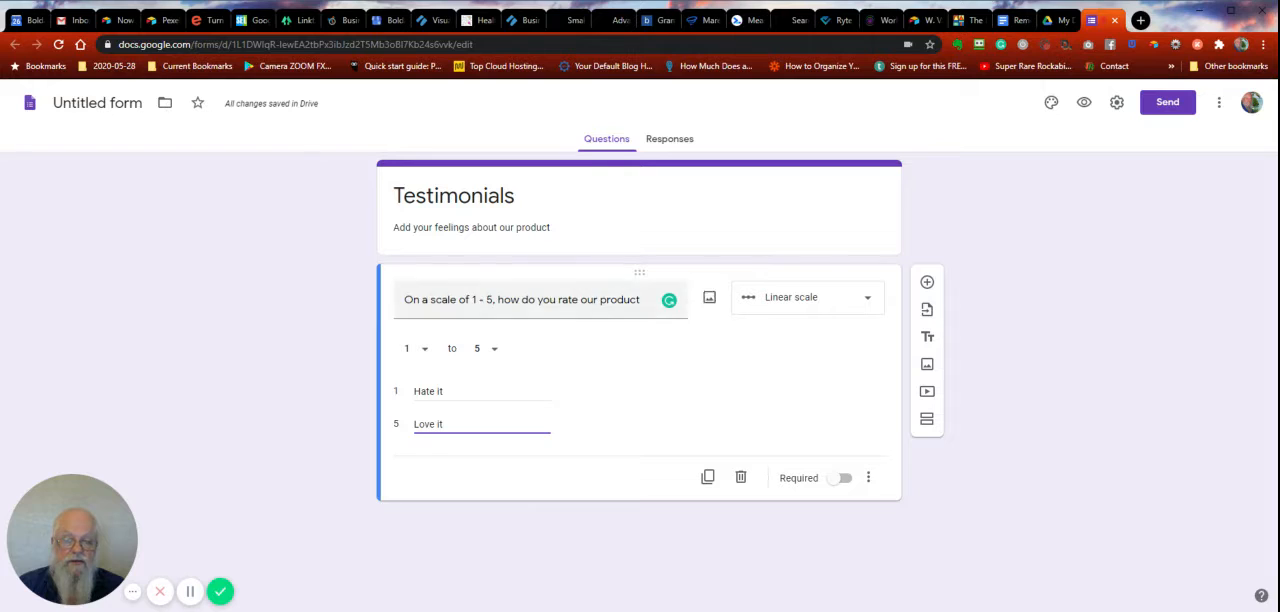
left_click(845, 480)
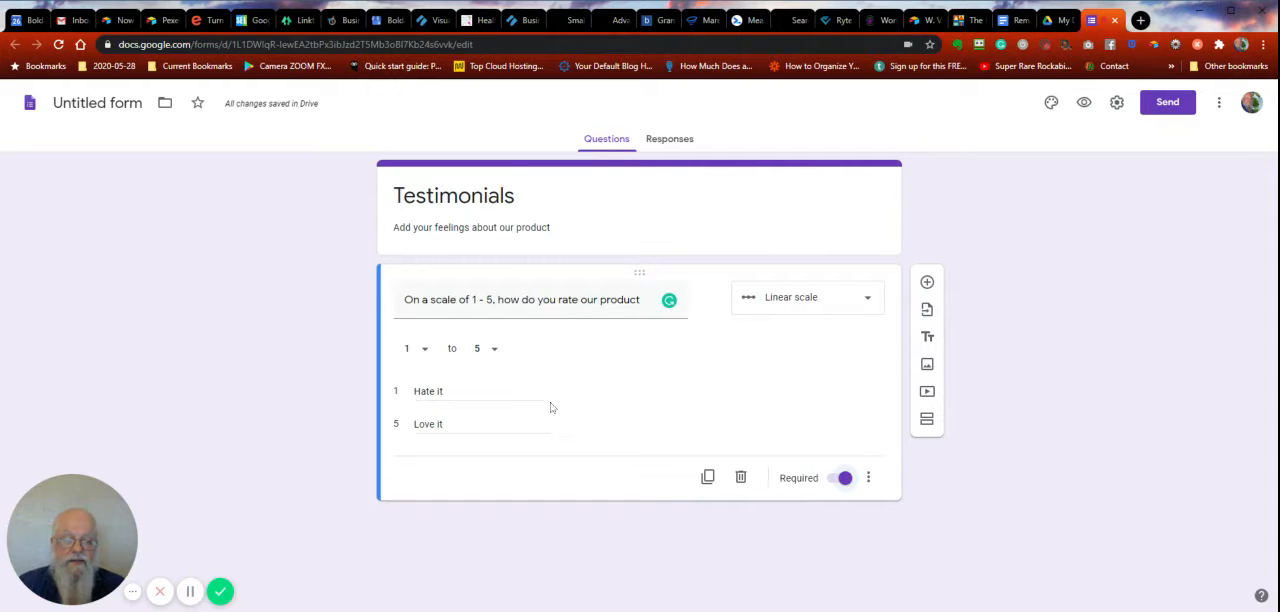
- Add a second question reading "Would you use it again" below the rating question
left_click(927, 284)
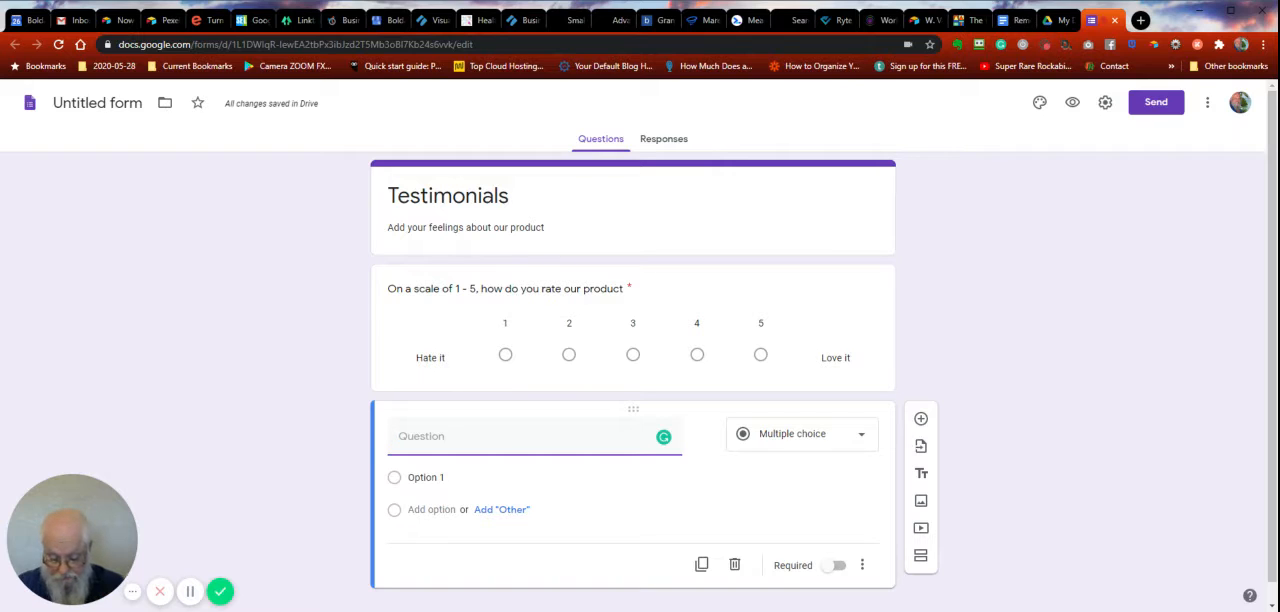
type("Would you ")
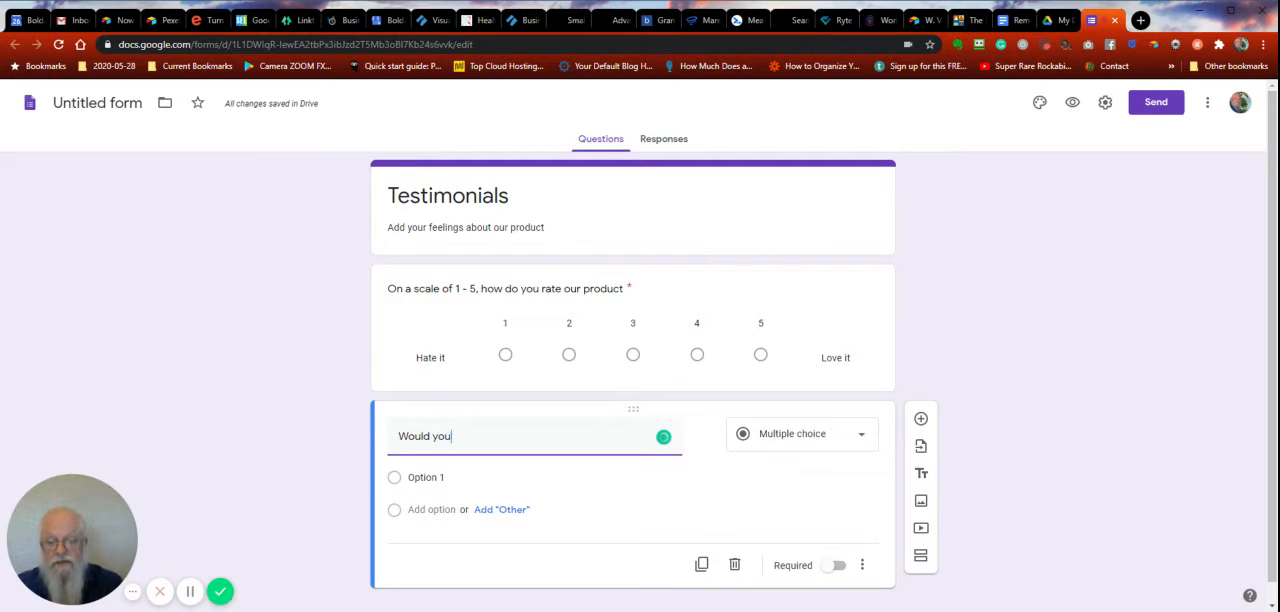
type("use ")
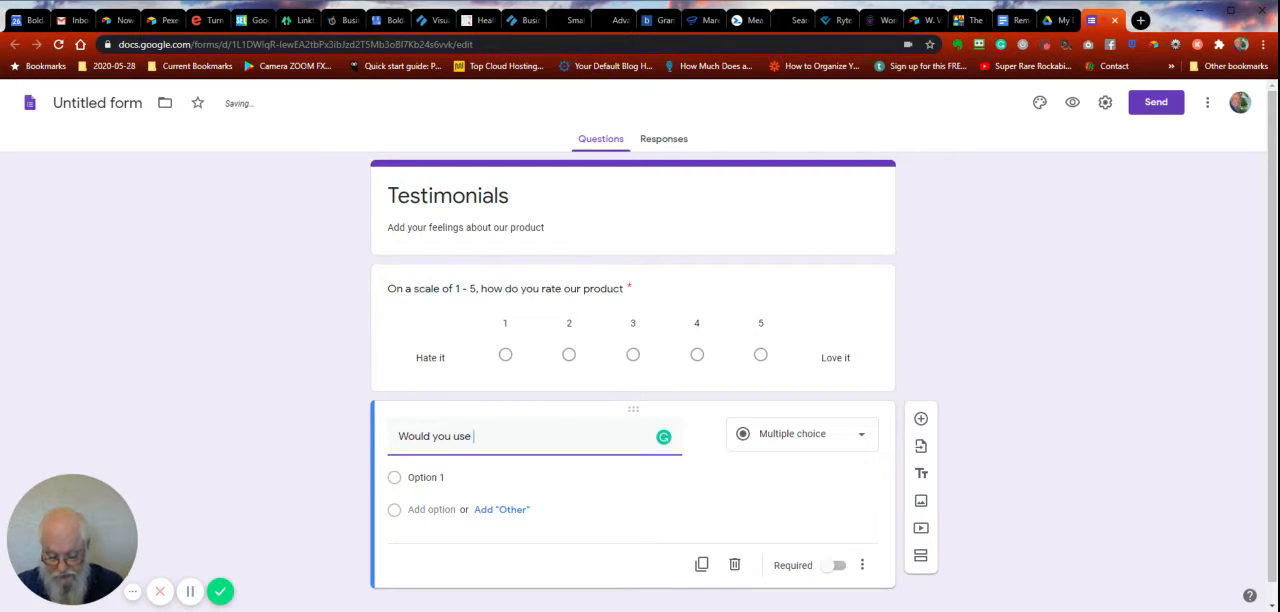
type("it again")
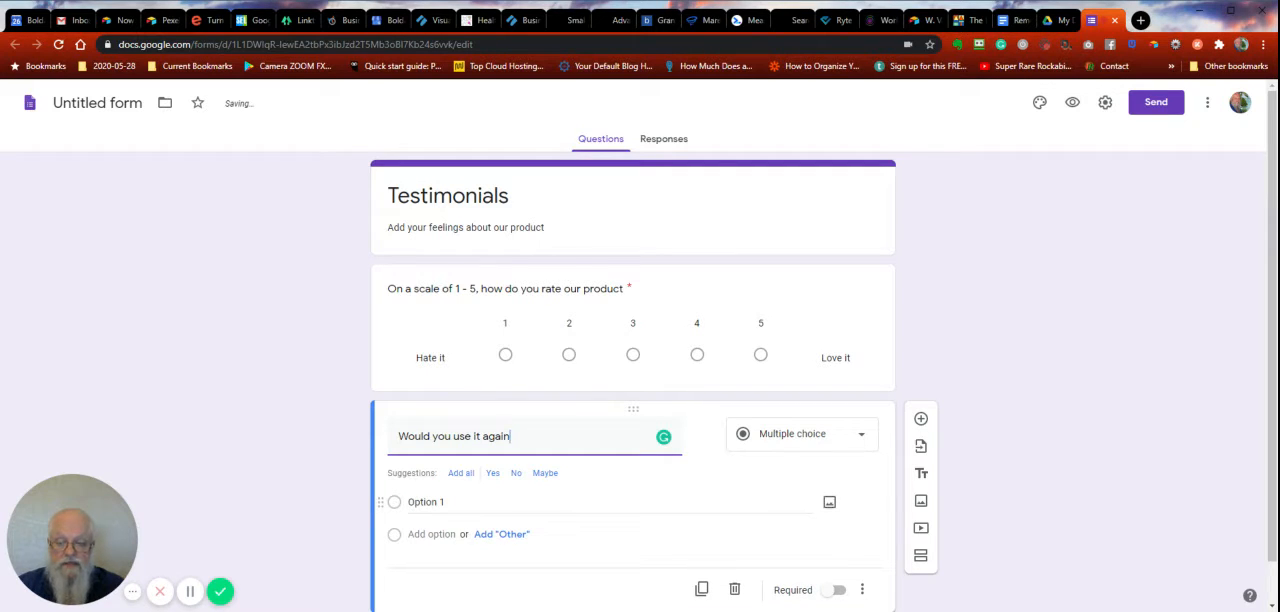
- Give the "Would you use it again" question the answer options "Yes" and "No"
key("Return")
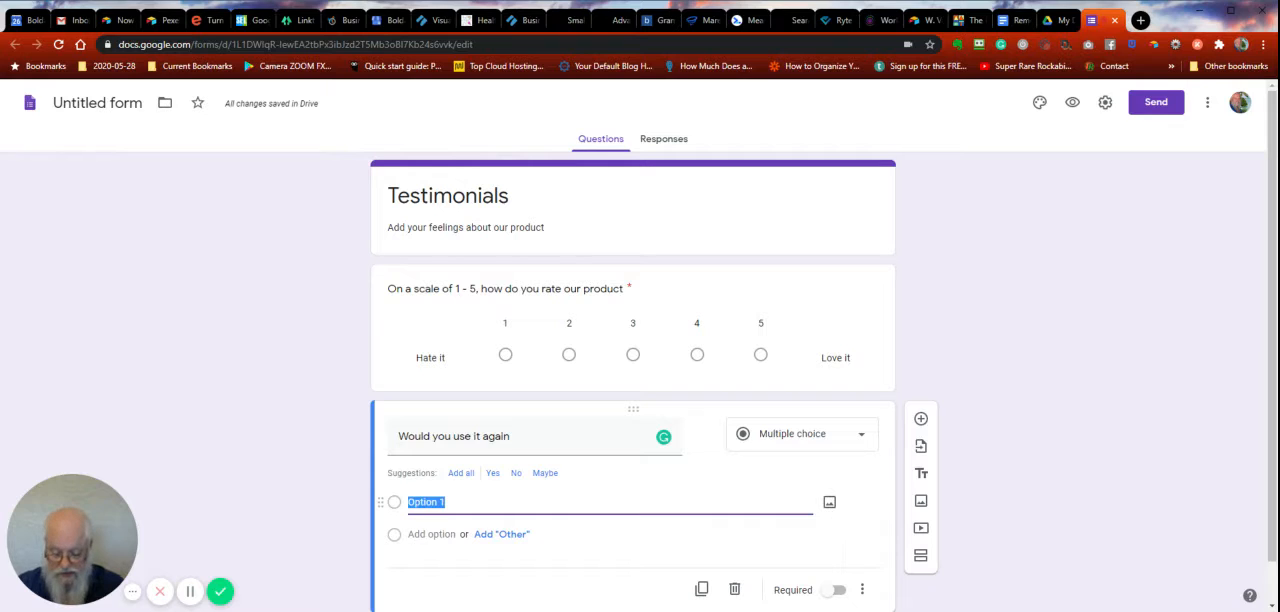
type("Yes")
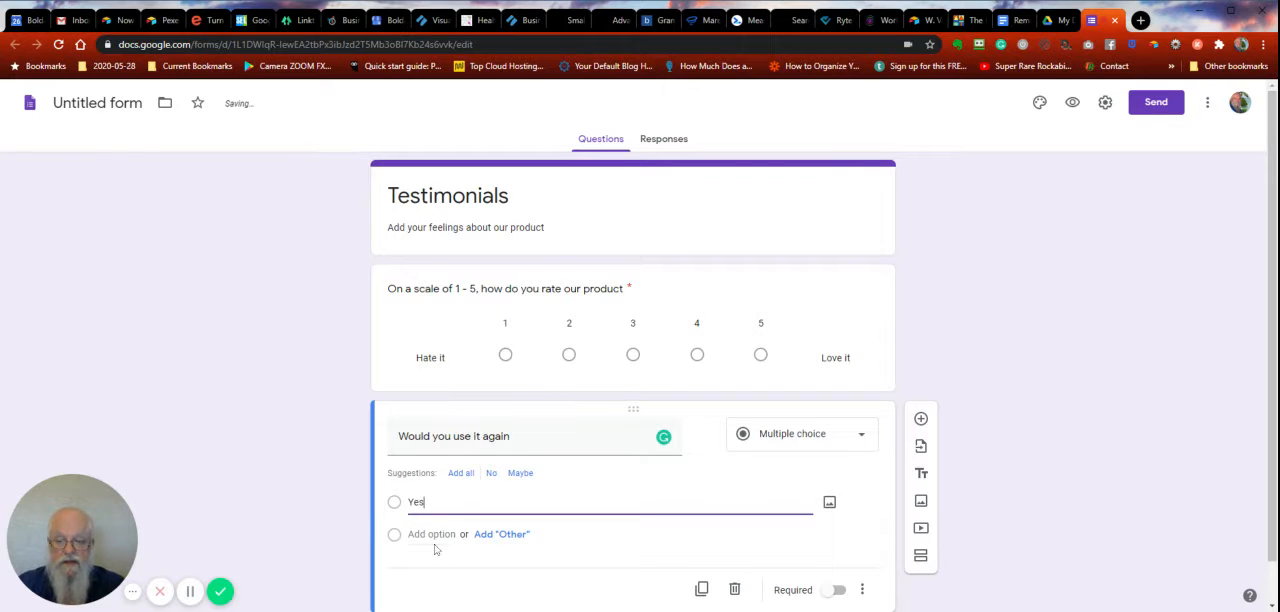
key("Return")
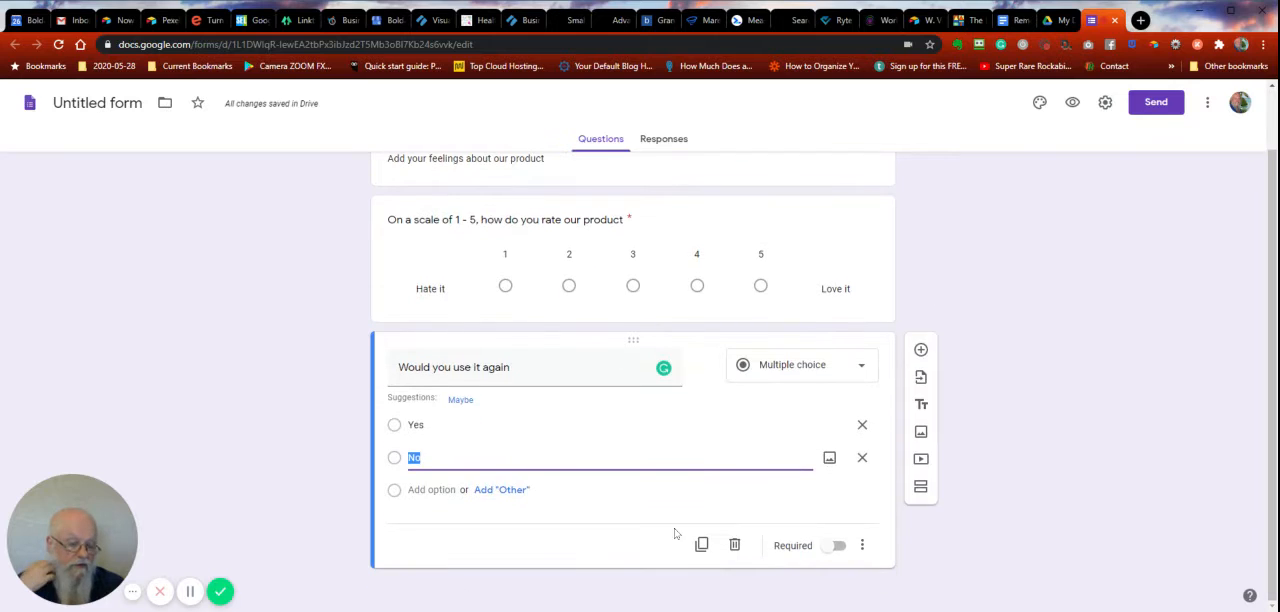
- Keep the "Would you use it again" question as multiple choice and make it required
left_click(864, 371)
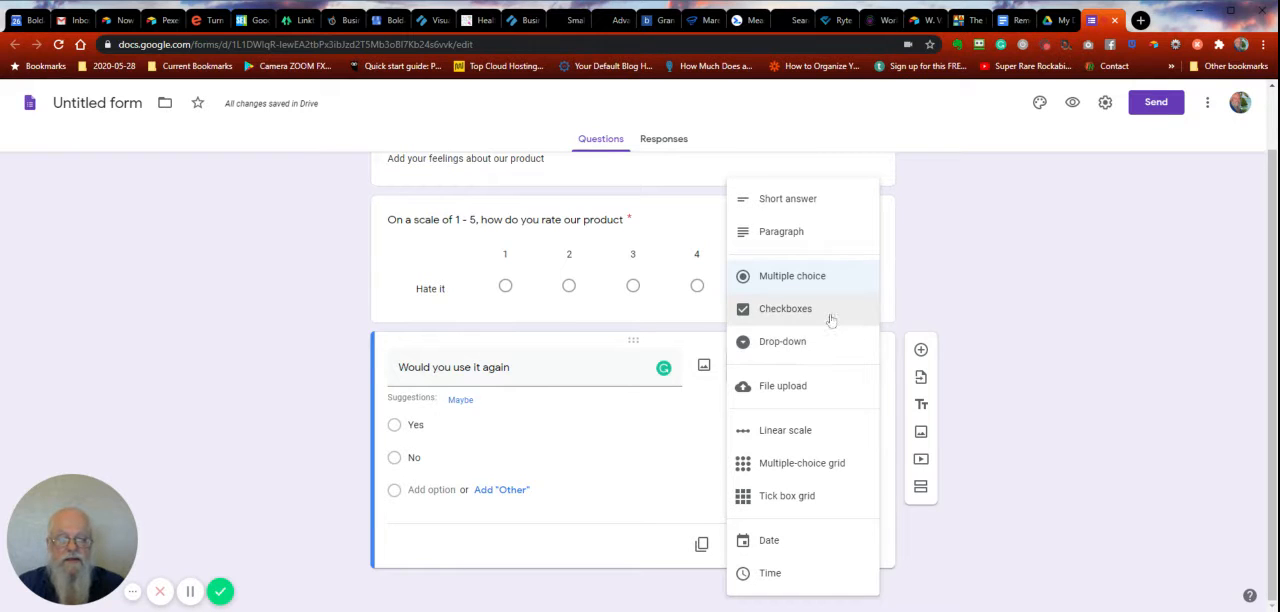
left_click(795, 281)
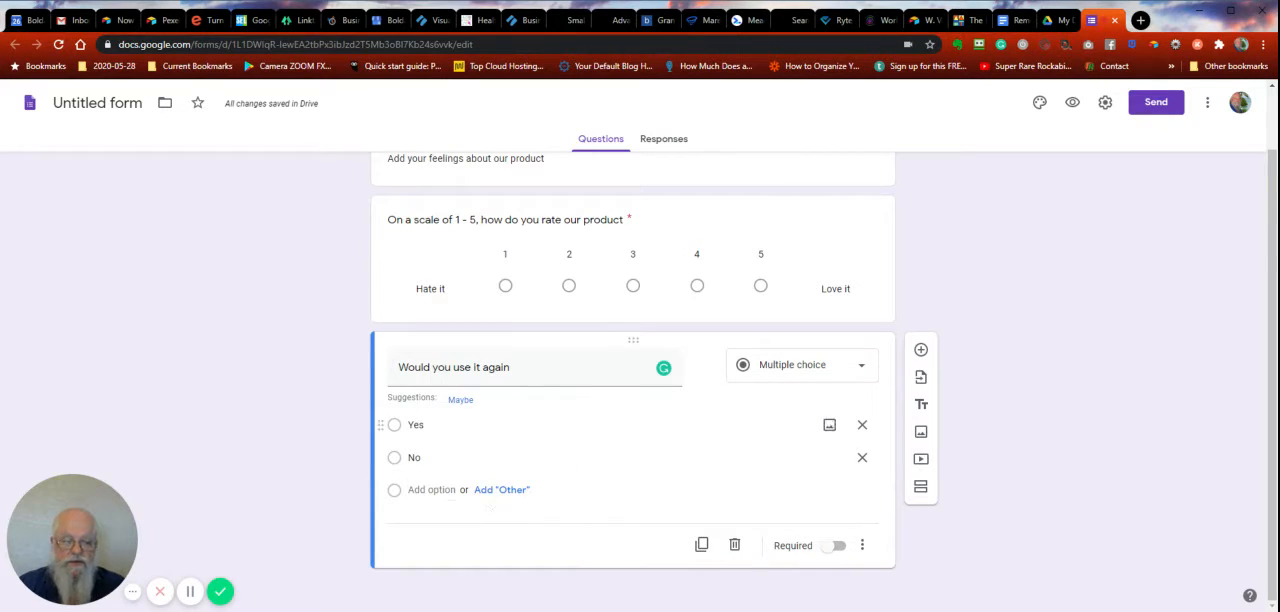
left_click(839, 548)
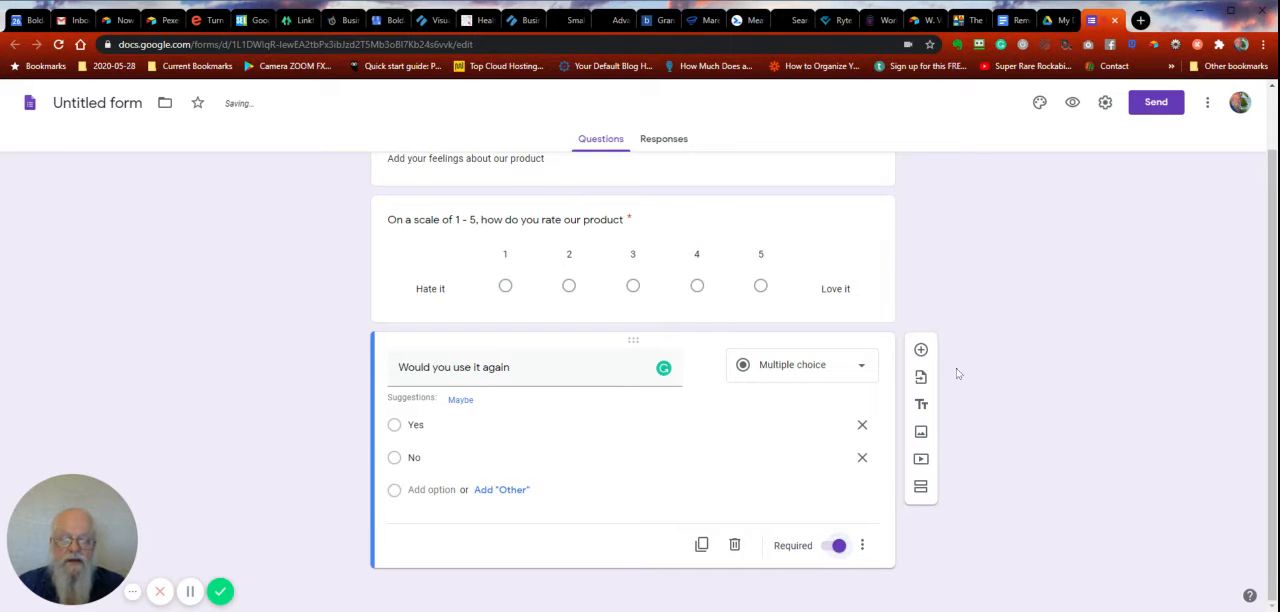
- Add a blank third question and look through its question types and extra display options
scroll(1024, 258, "up", 1)
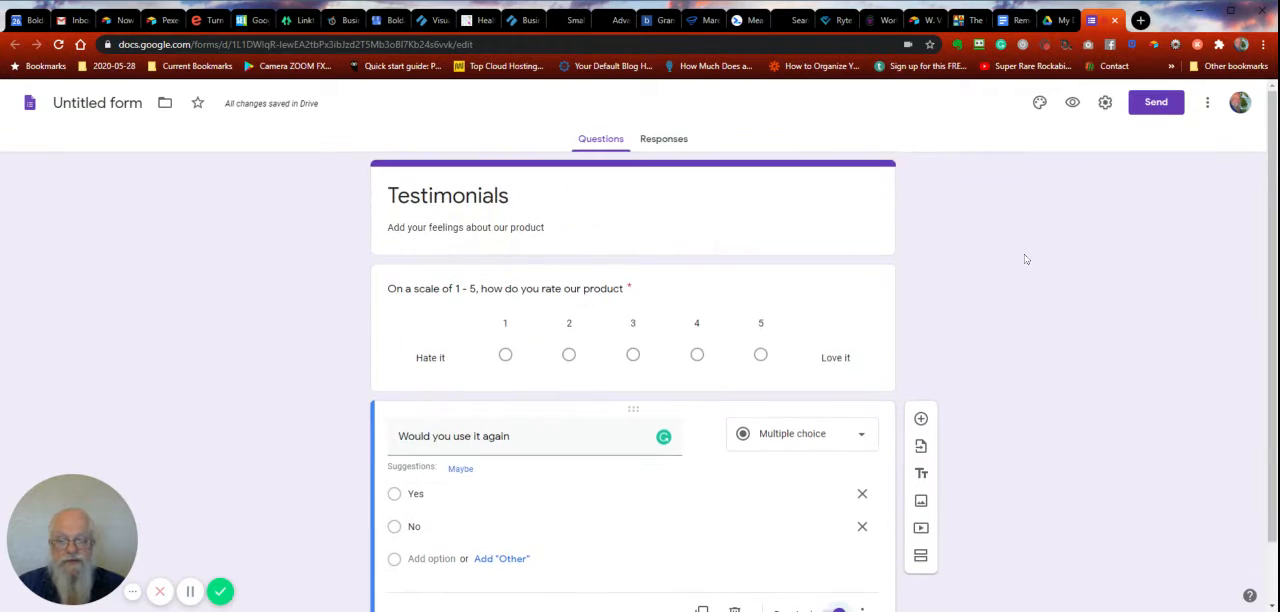
left_click(921, 419)
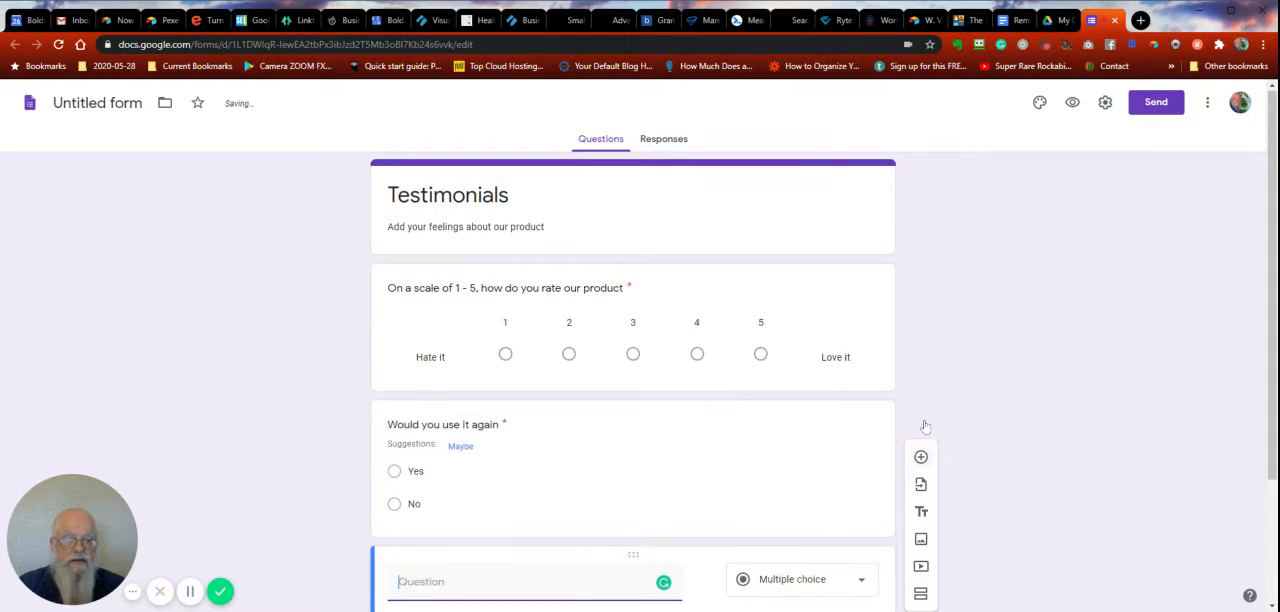
left_click(775, 420)
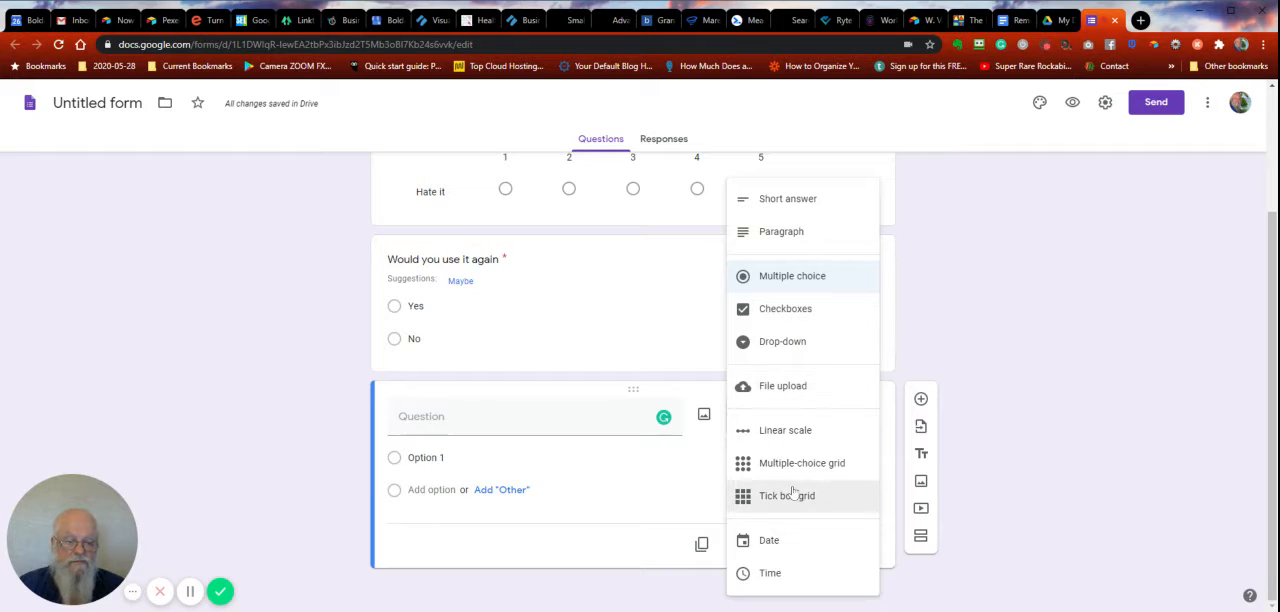
left_click(1052, 276)
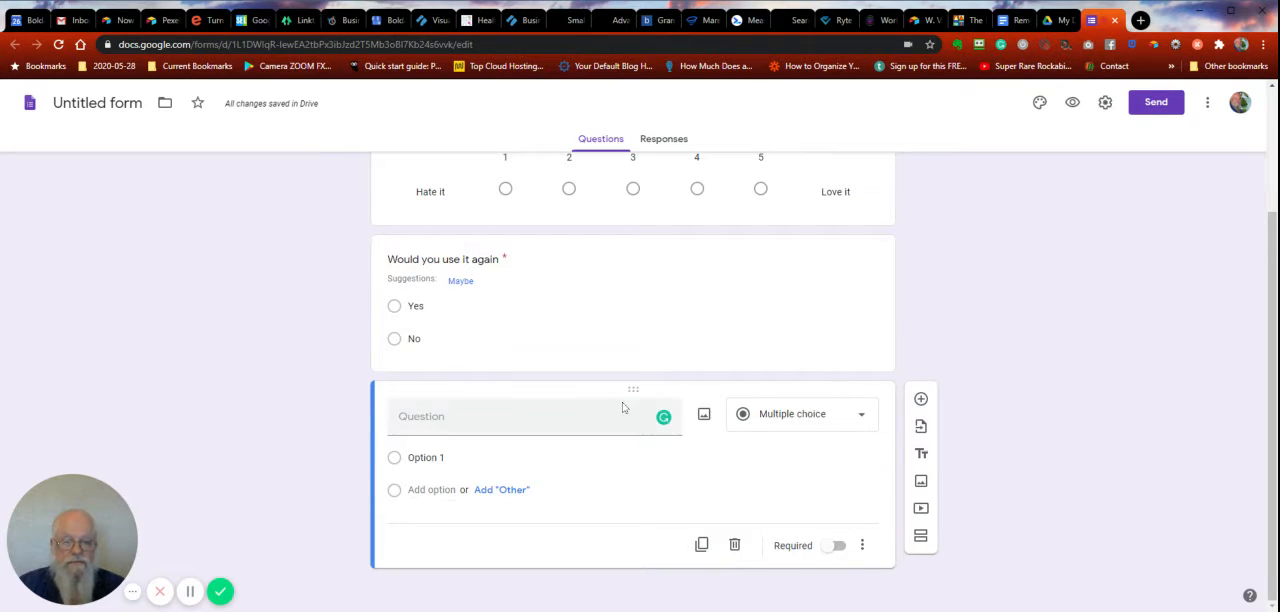
left_click(862, 545)
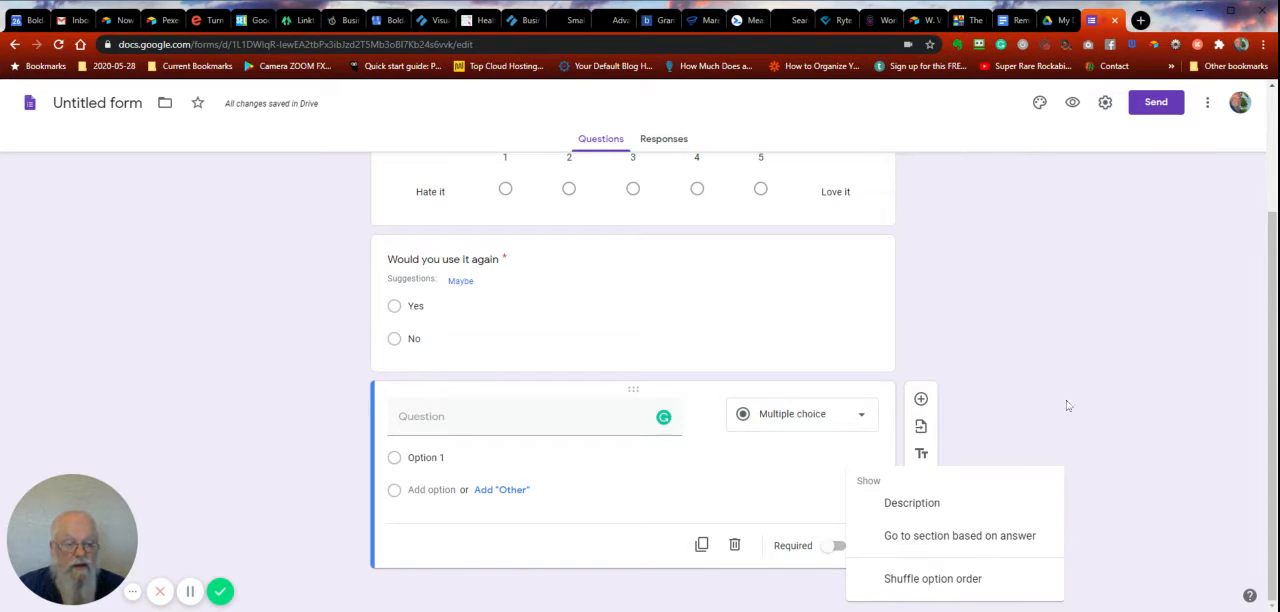
left_click(1078, 297)
- Preview the testimonials form as respondents see it, and return to the editor
scroll(1011, 314, "up", 2)
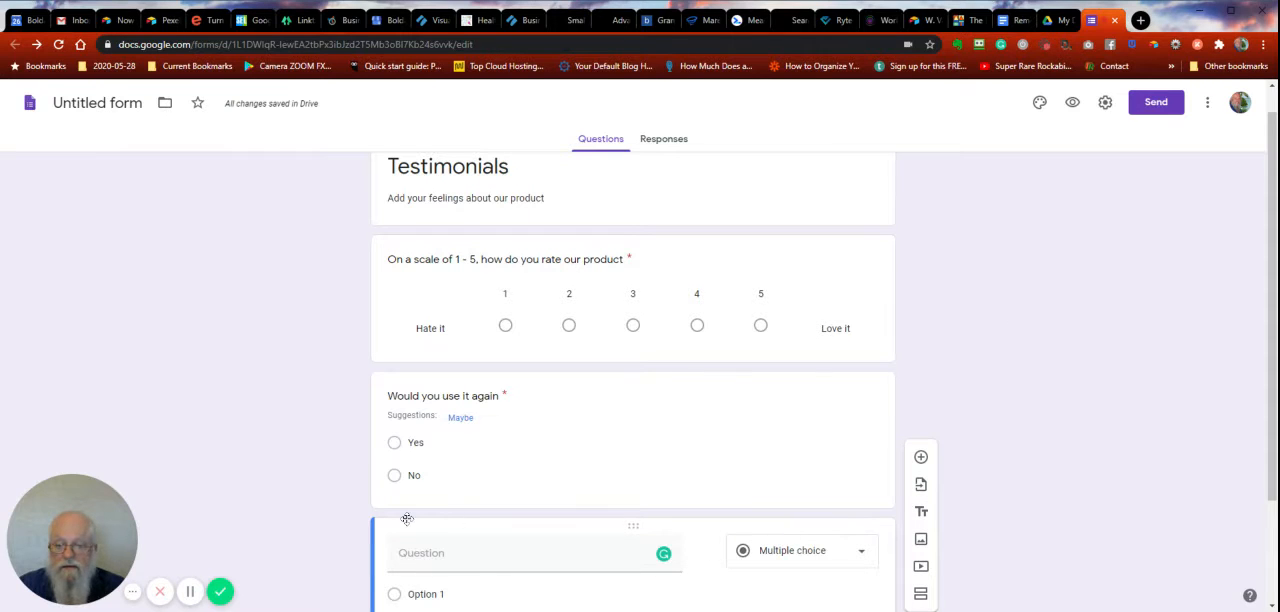
scroll(1048, 268, "up", 1)
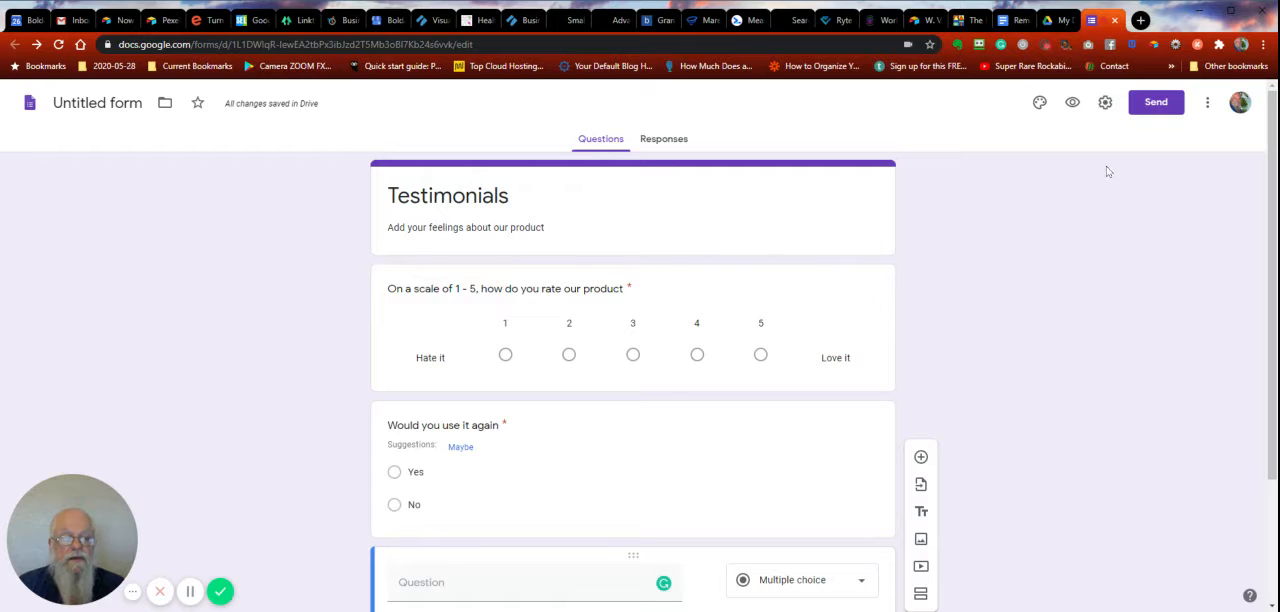
left_click(1074, 103)
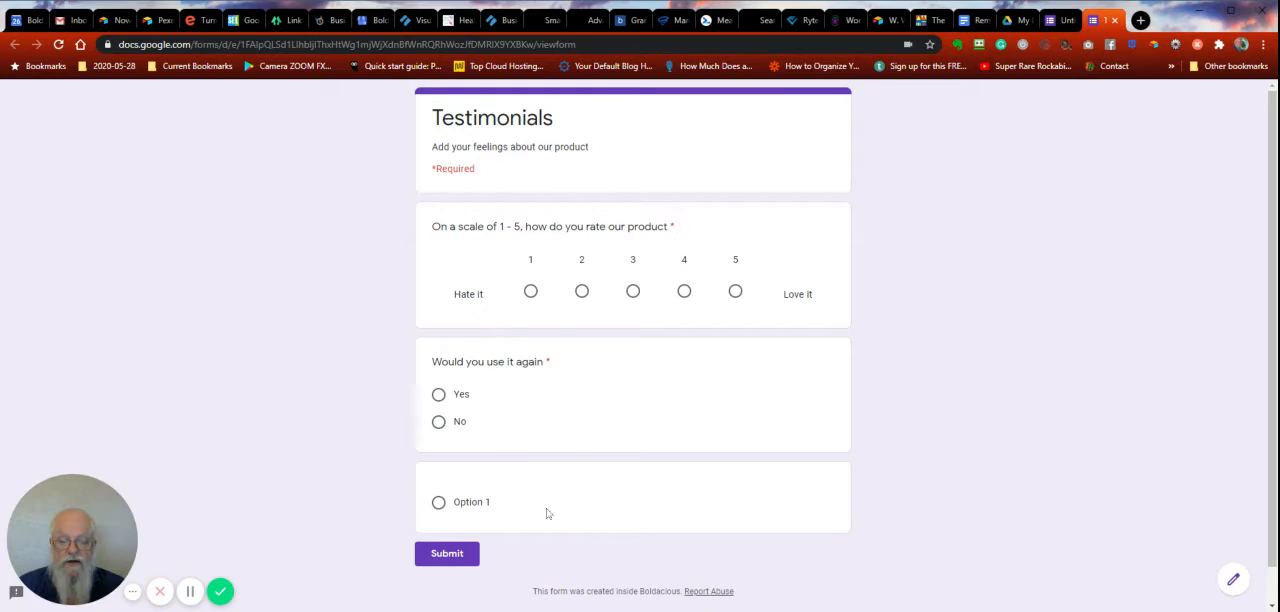
left_click(1116, 21)
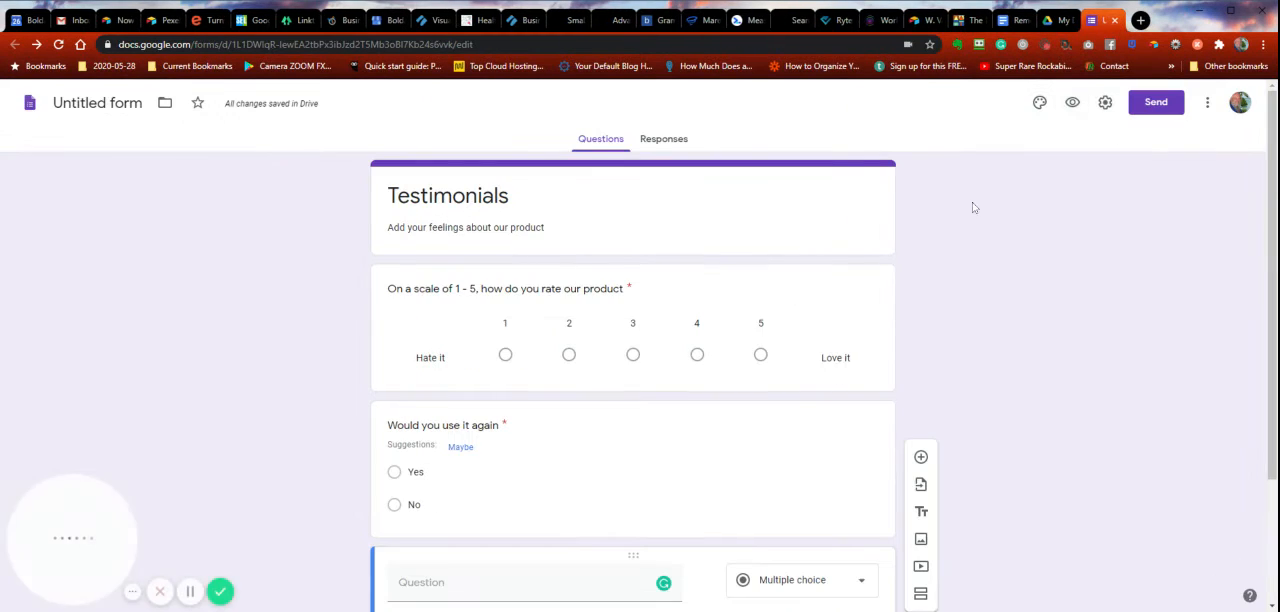
- Delete the blank third question from the form
scroll(1104, 316, "down", 2)
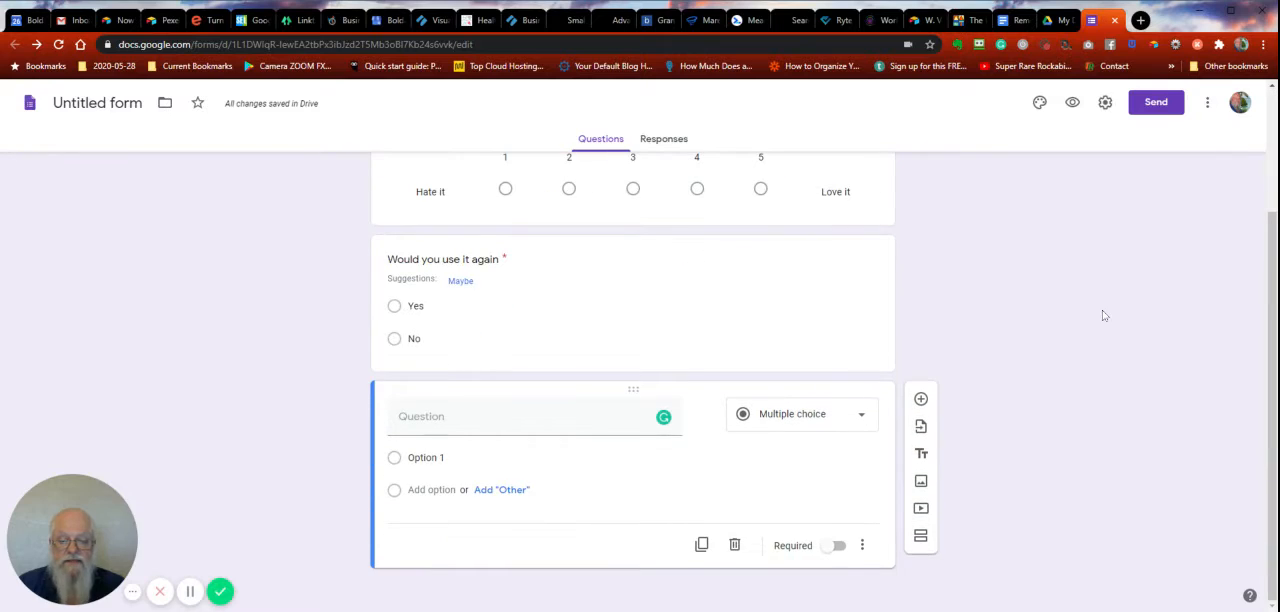
left_click(735, 545)
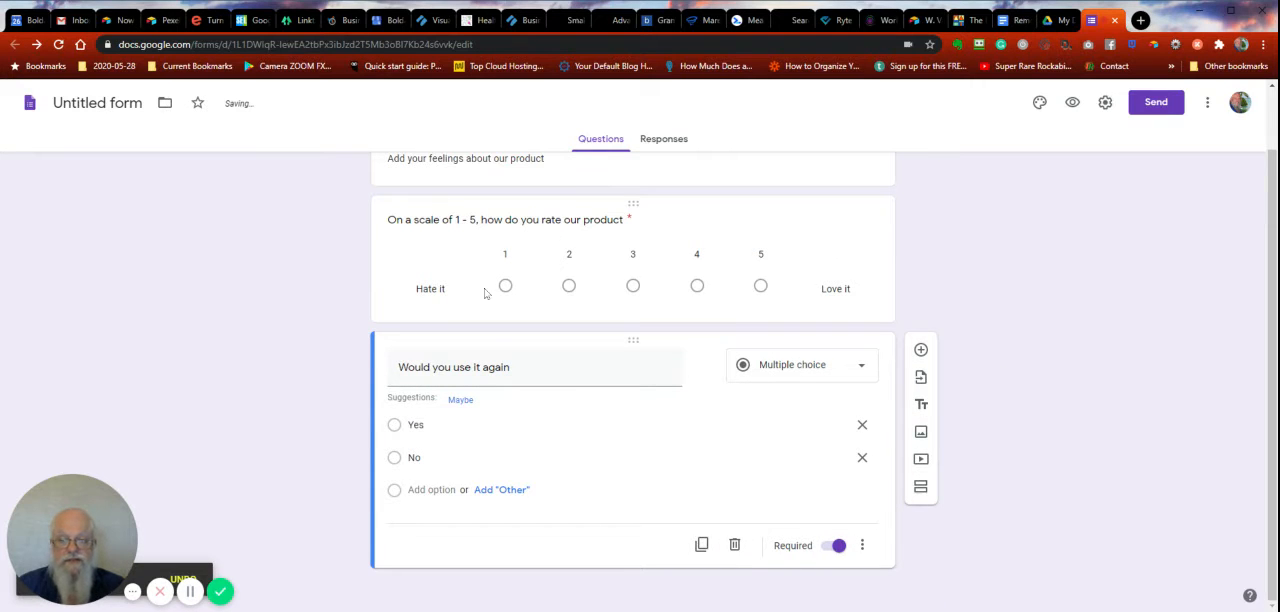
scroll(1034, 351, "up", 1)
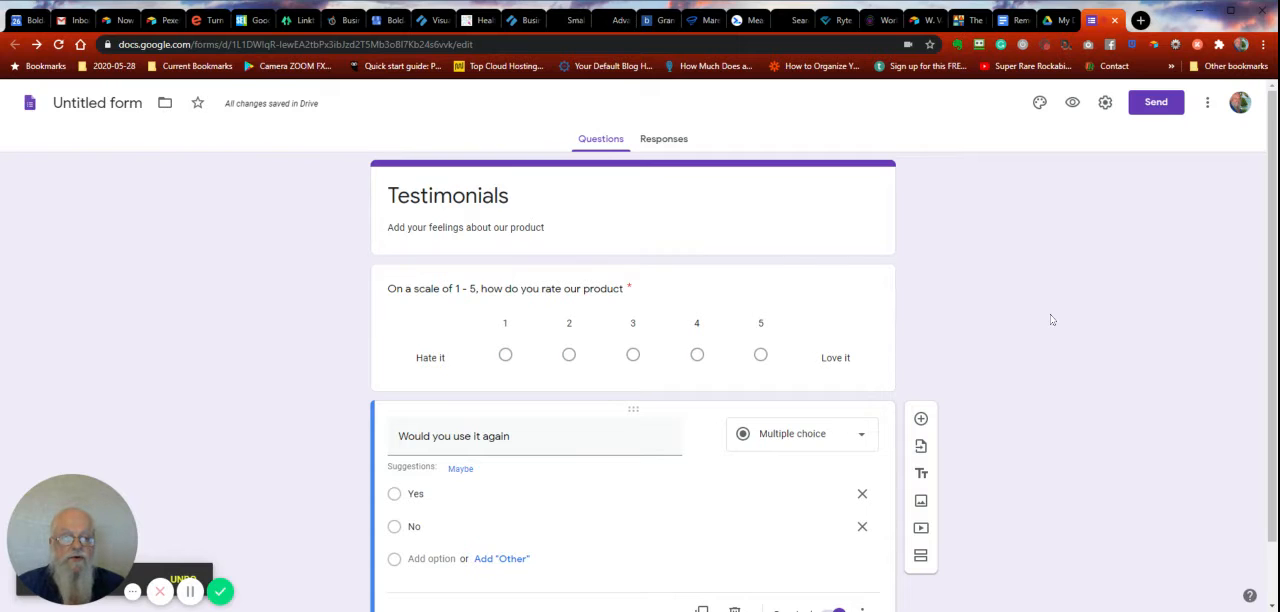
- Remove the sign-in restriction to users in Boldacious and its trusted organisations, and save the form settings
left_click(1105, 103)
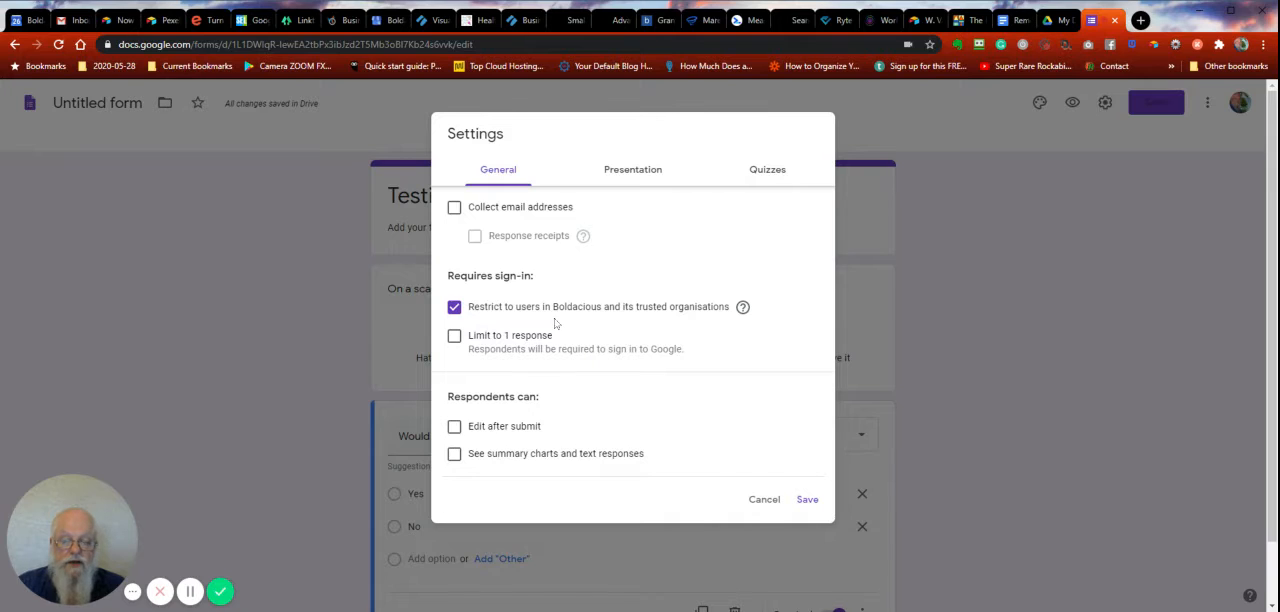
left_click(455, 308)
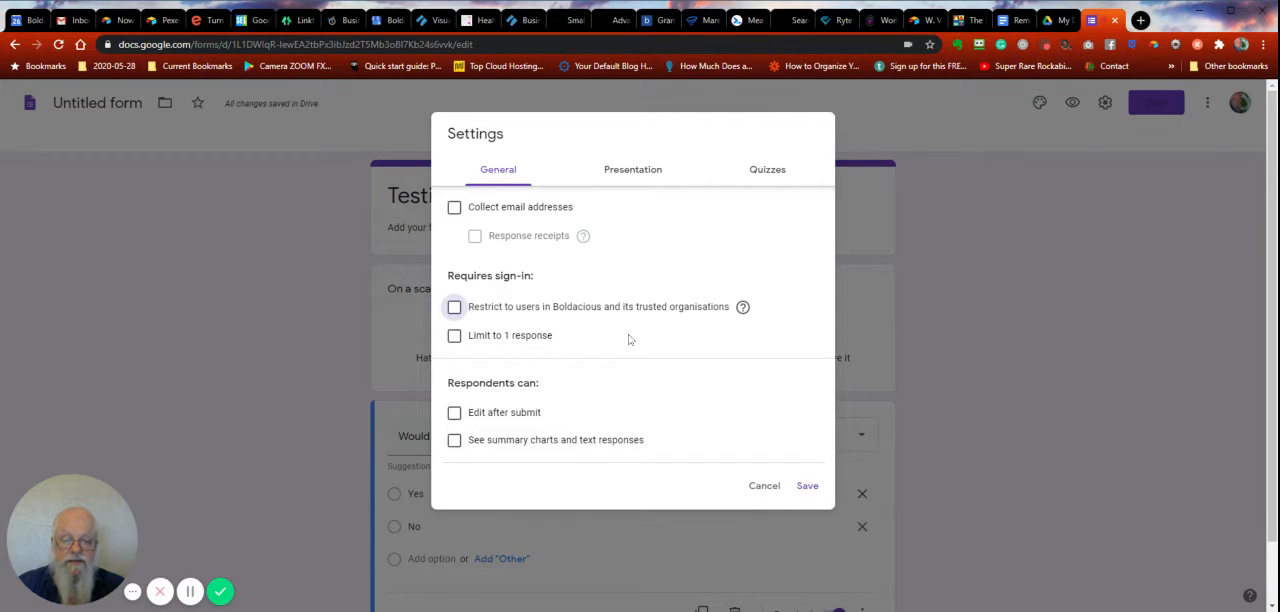
left_click(807, 486)
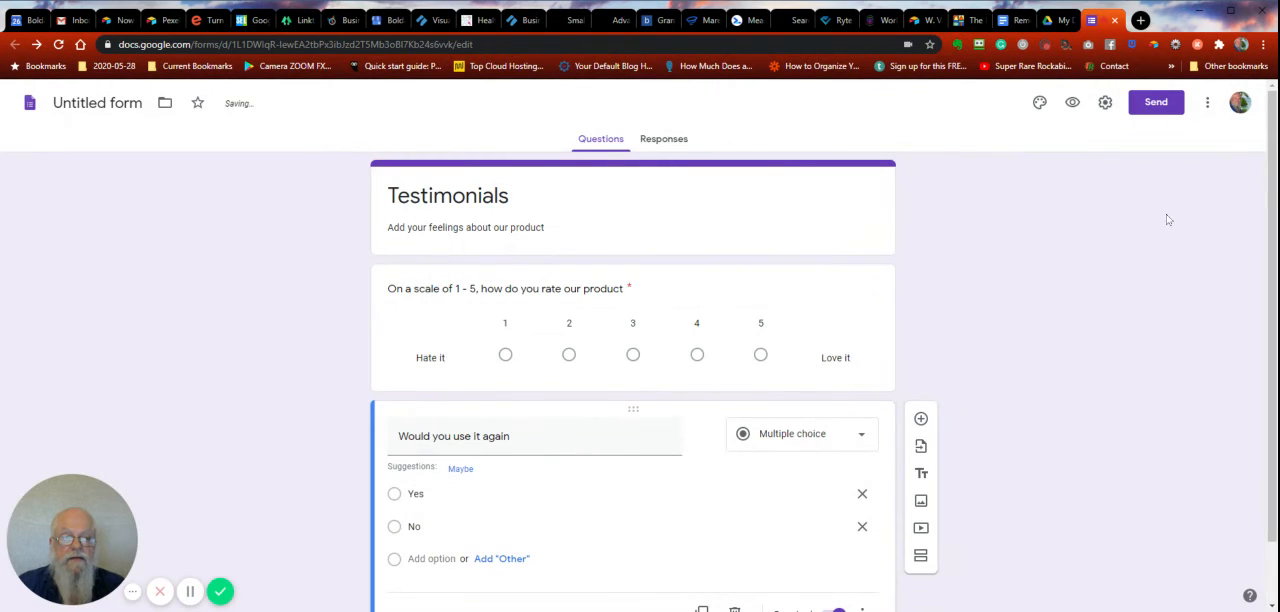
- Copy the form's sharing link as a shortened URL and leave the send options
left_click(1155, 103)
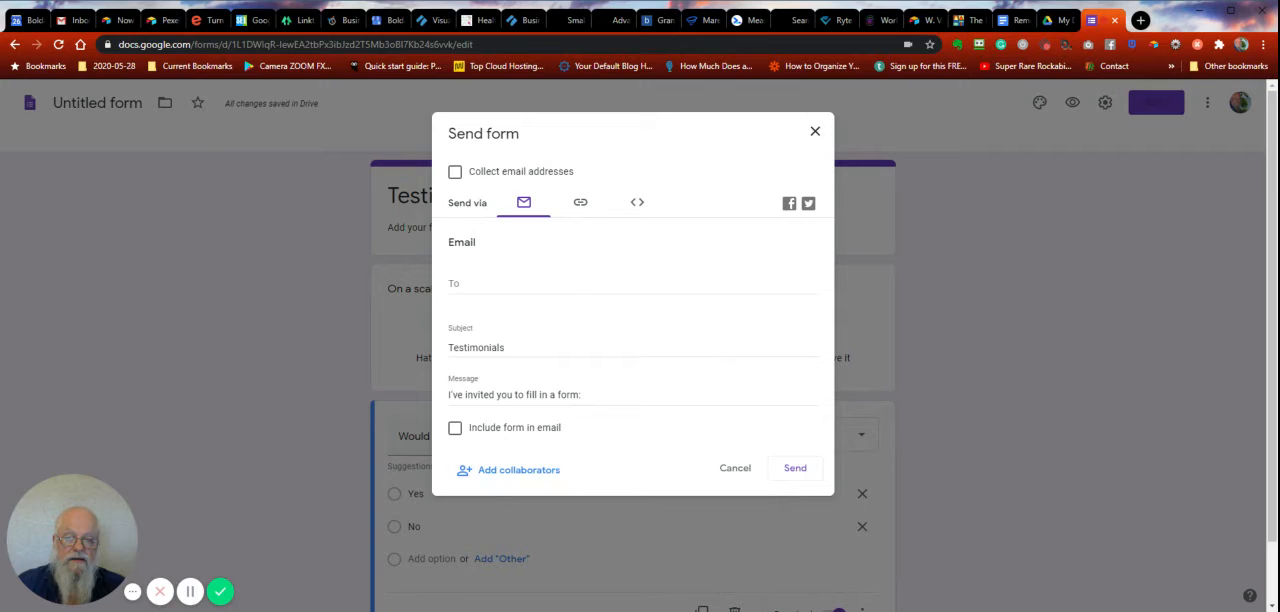
left_click(584, 206)
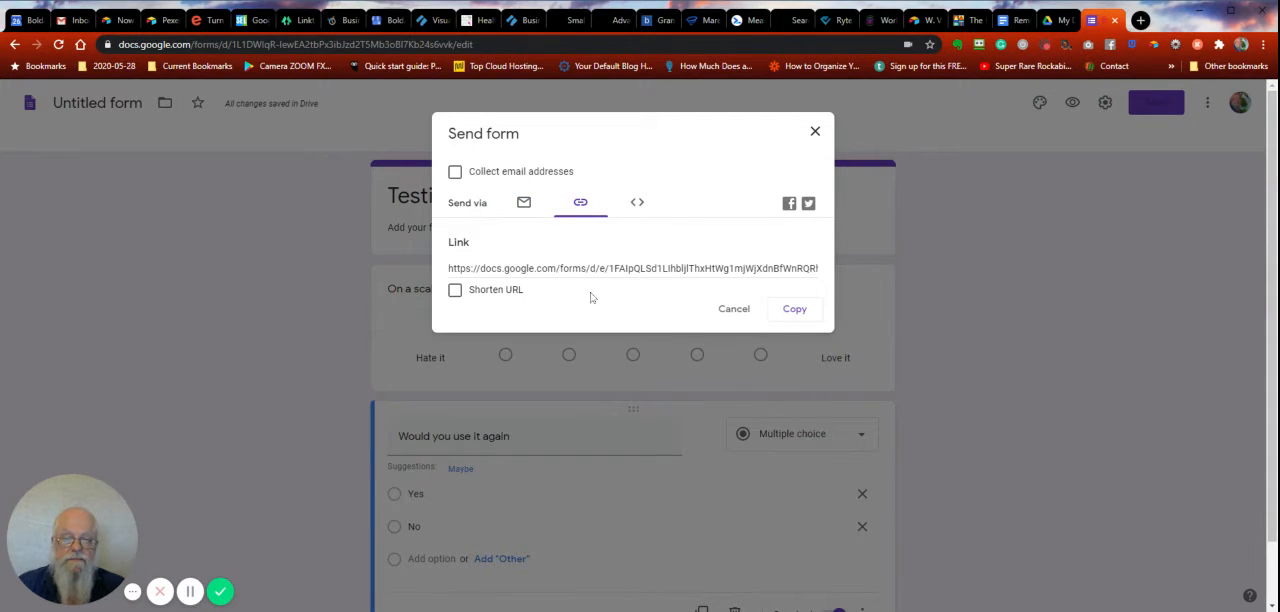
left_click(482, 276)
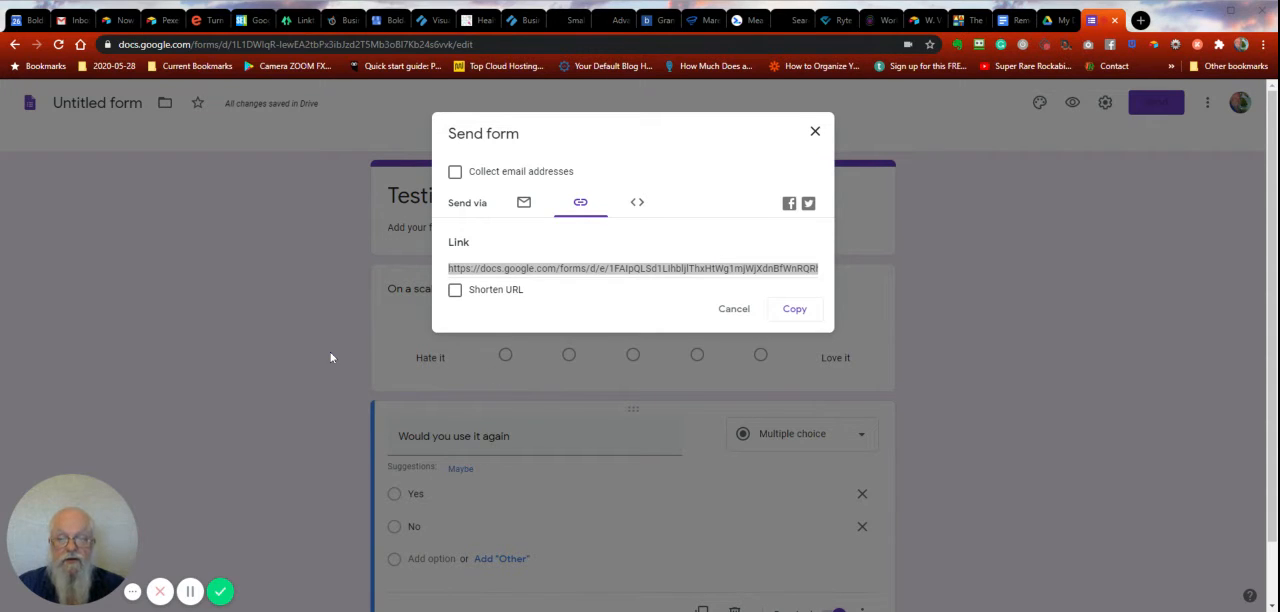
left_click(455, 291)
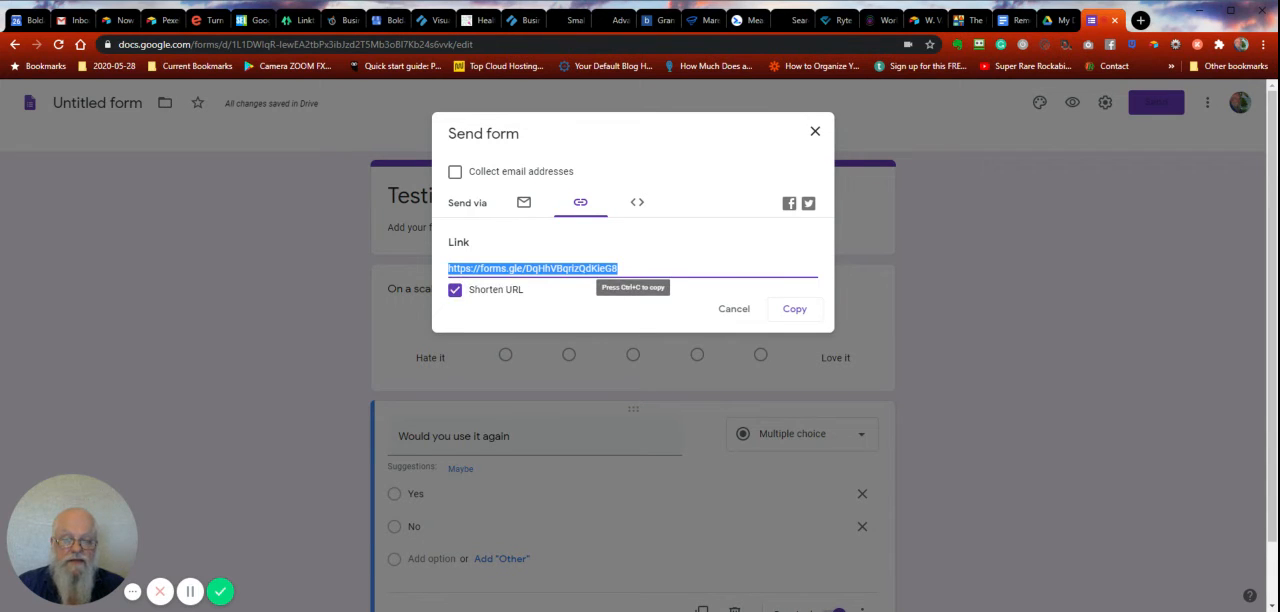
key("ctrl+c")
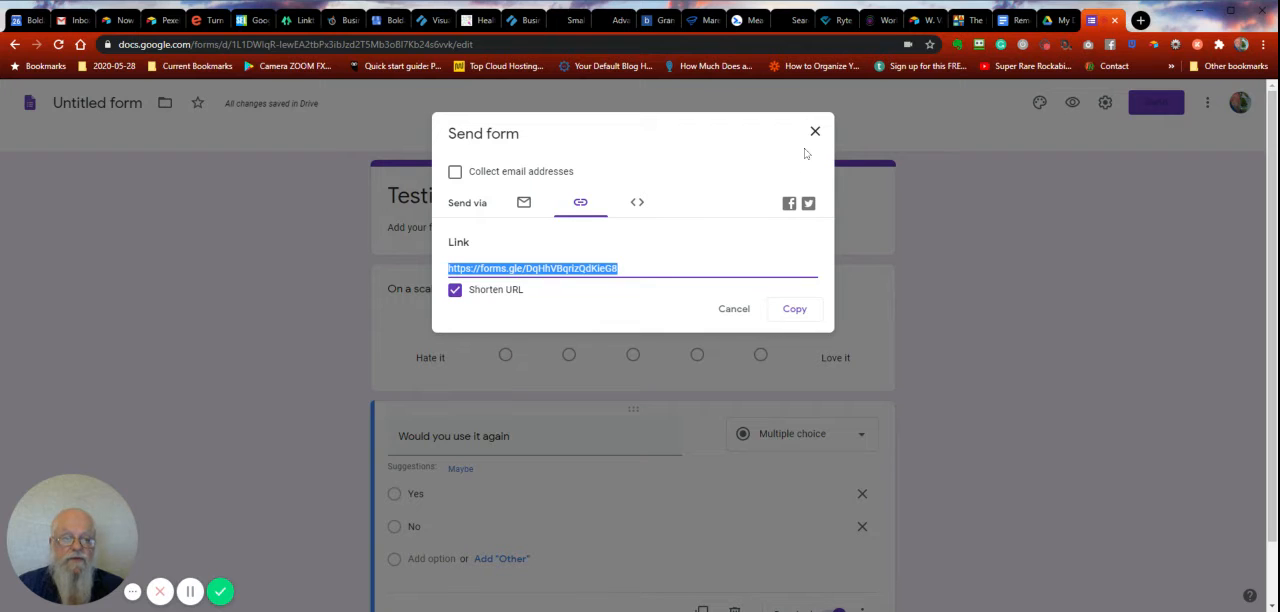
left_click(815, 133)
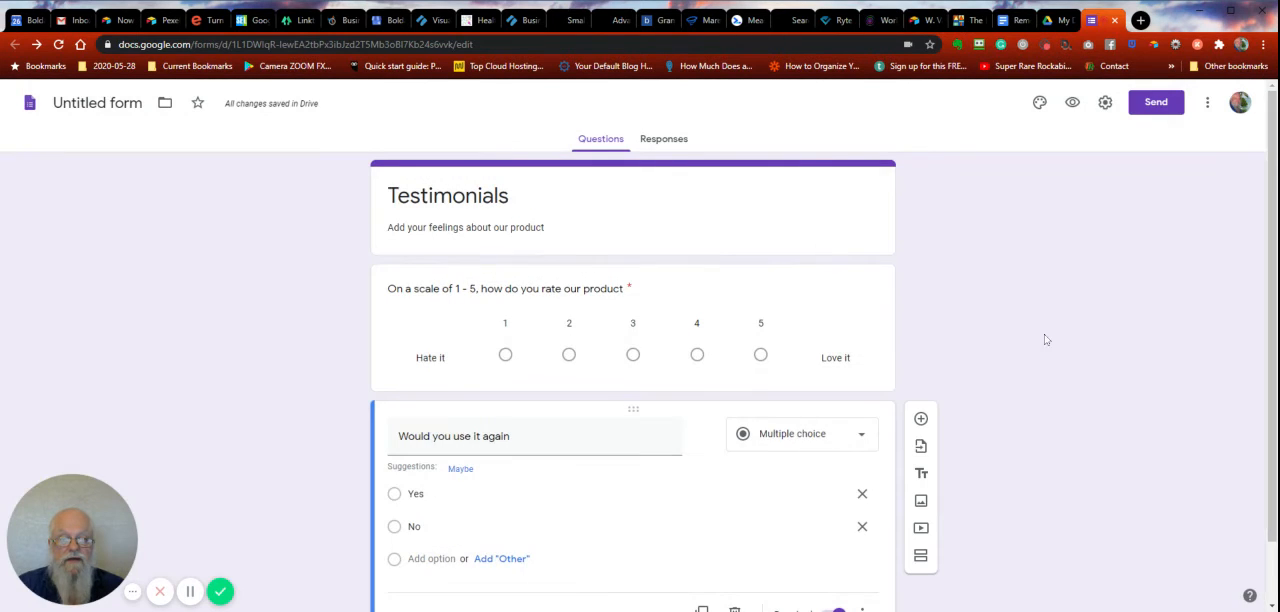
- Open the copied form link in a new browser tab
left_click(1140, 20)
key("ctrl+v")
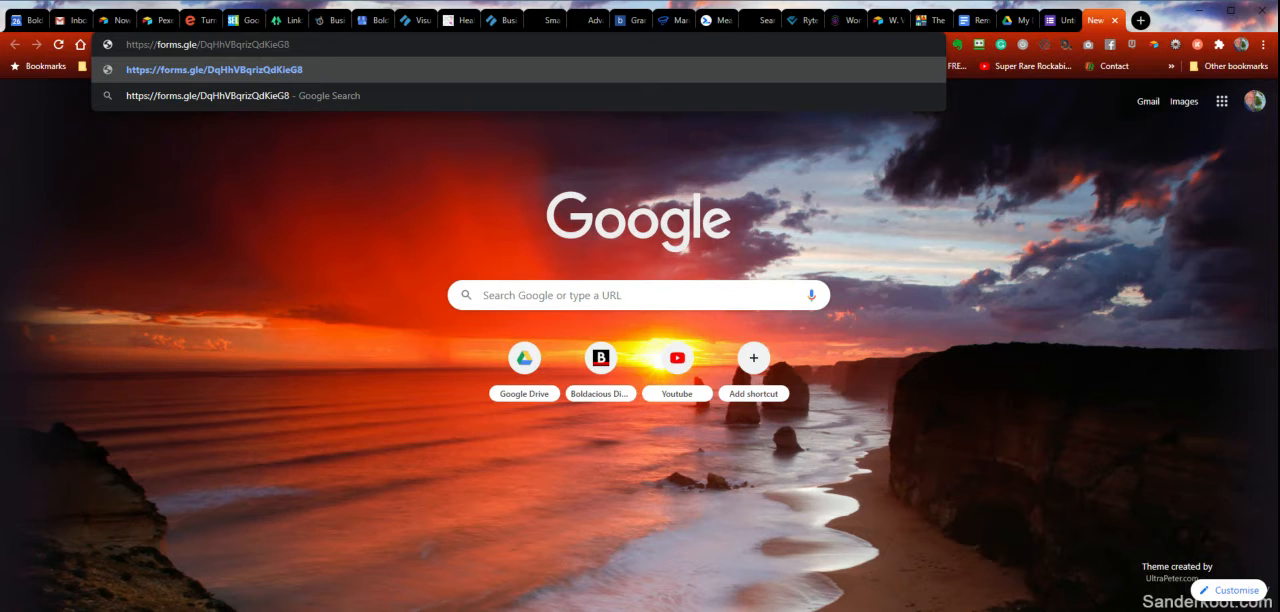
key("Return")
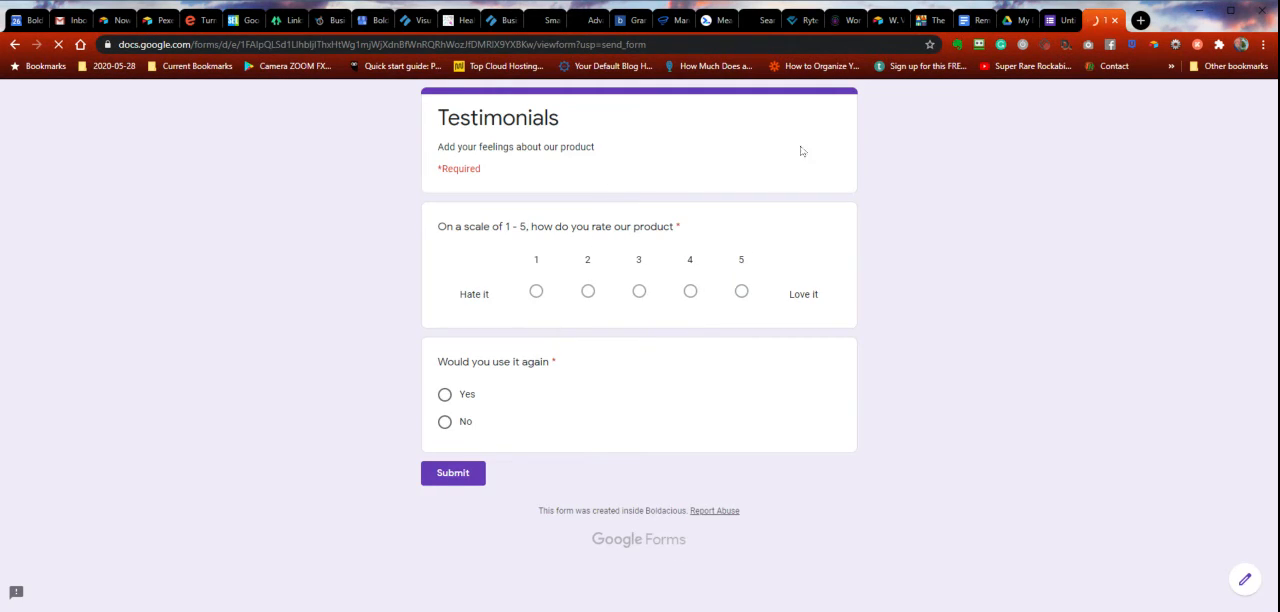
- Submit a test response that rates the product 5 and answers "Yes" to using it again
left_click(741, 291)
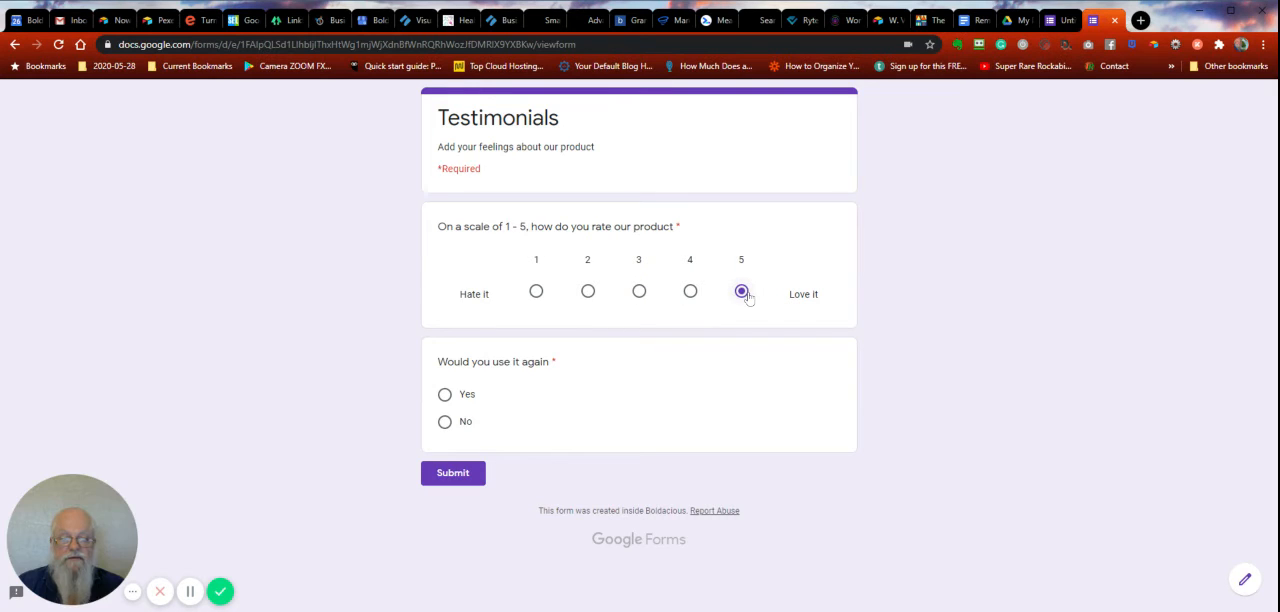
left_click(445, 396)
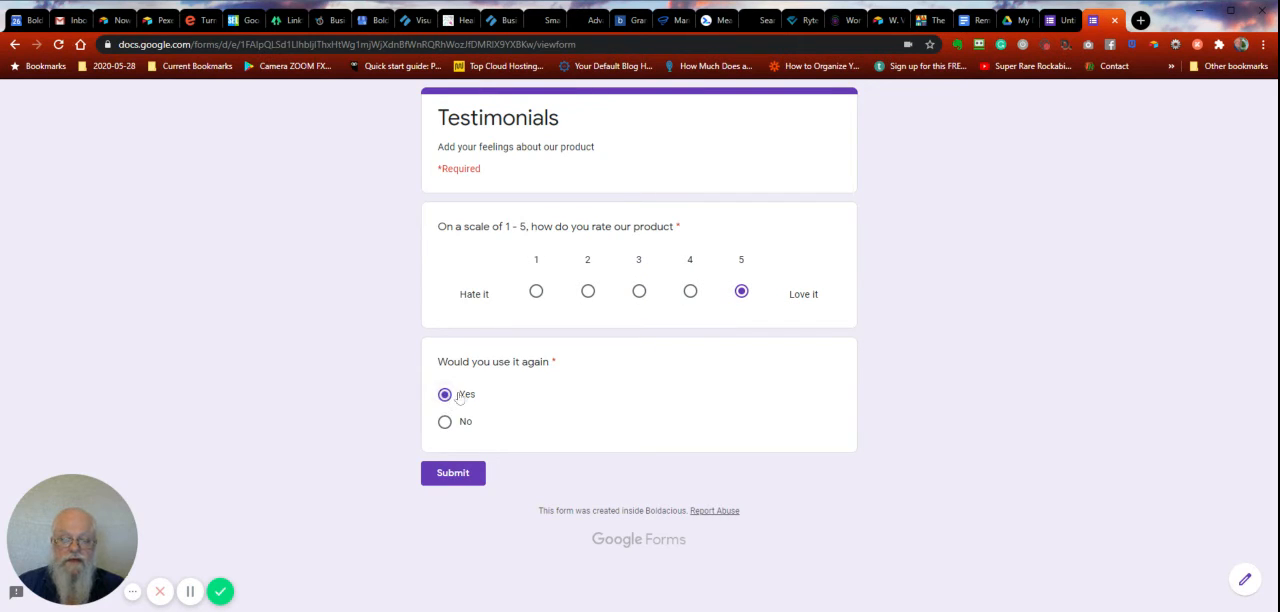
left_click(455, 474)
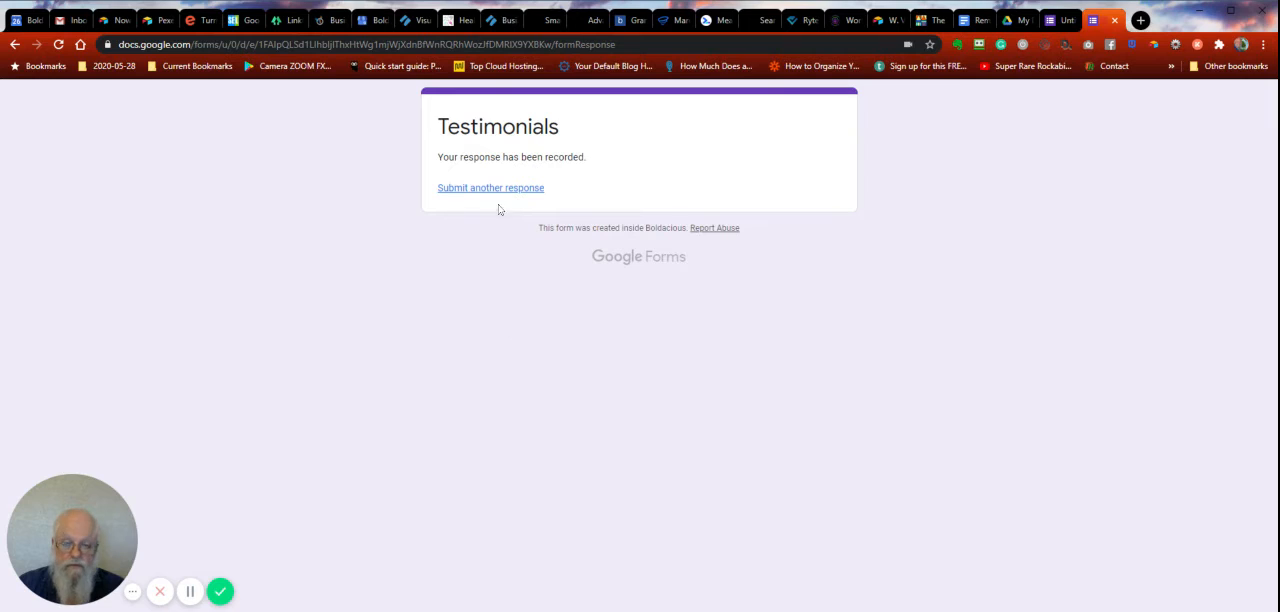
- Return to the form editor and examine the response summary charts for both questions
left_click(1064, 22)
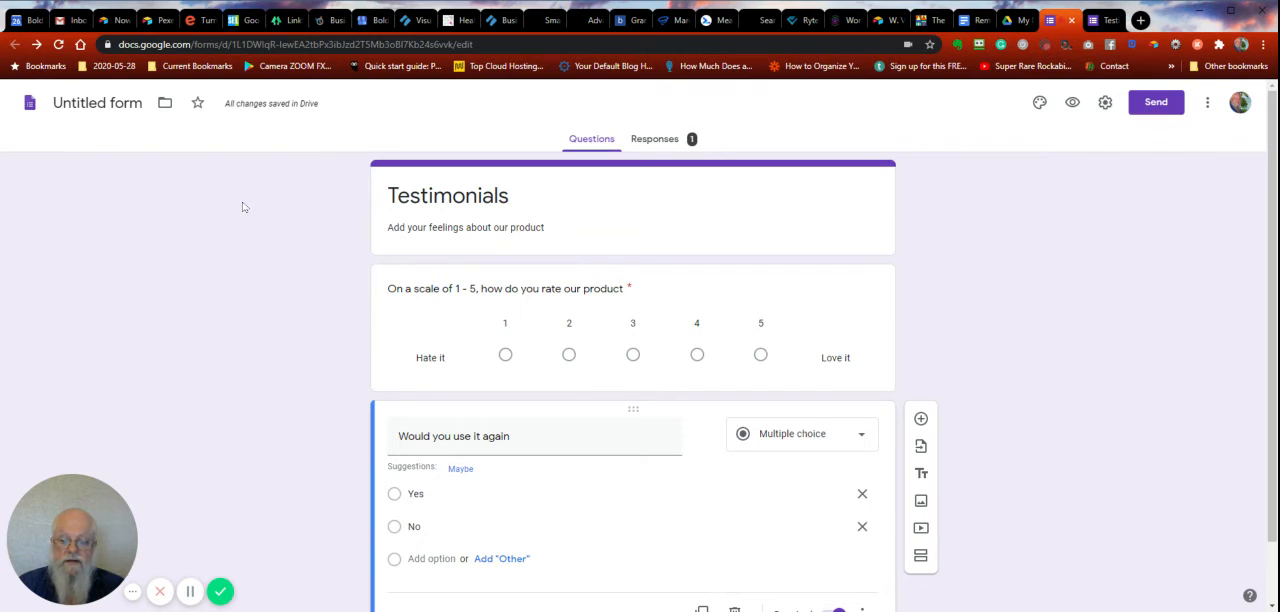
left_click(655, 141)
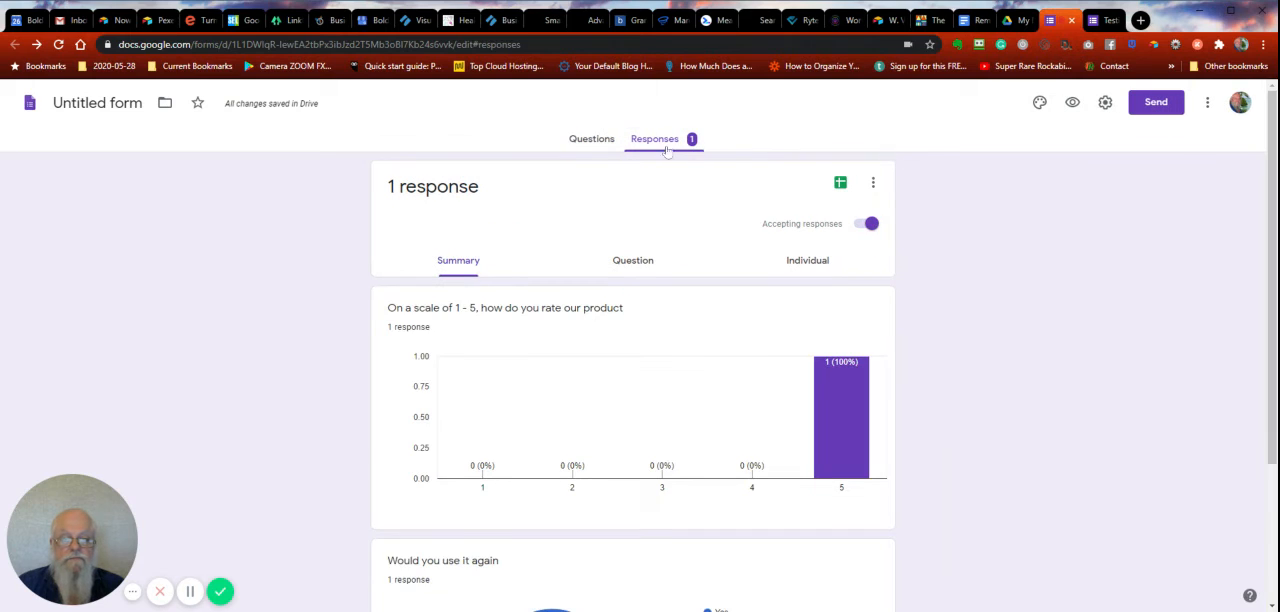
mouse_move(859, 375)
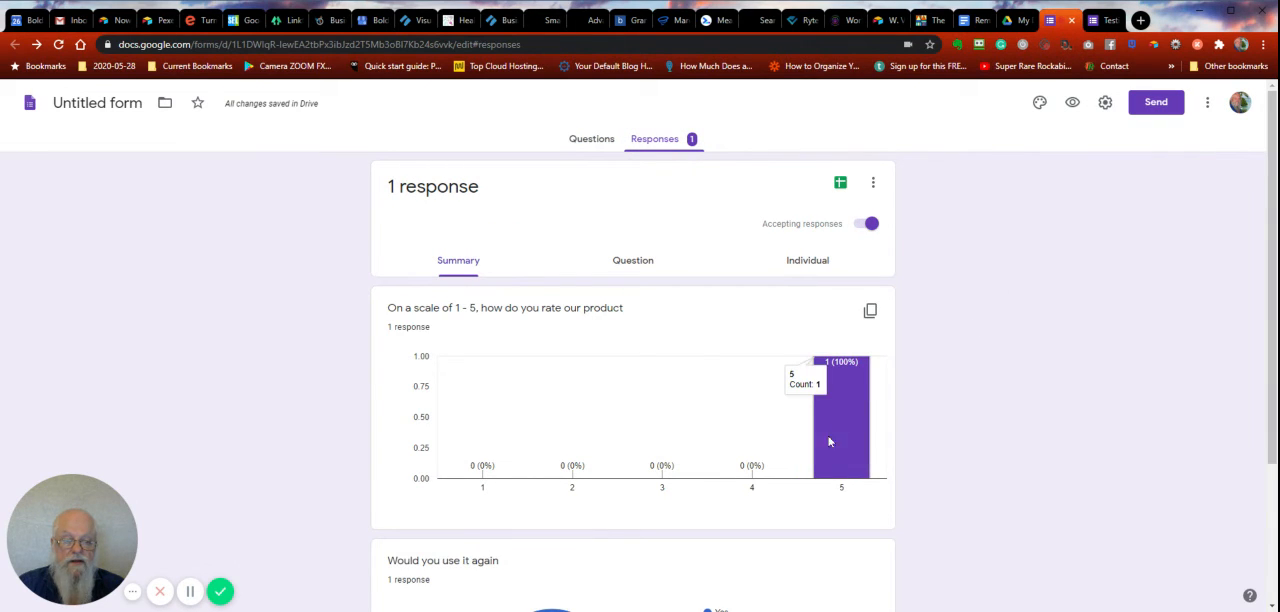
scroll(966, 303, "down", 2)
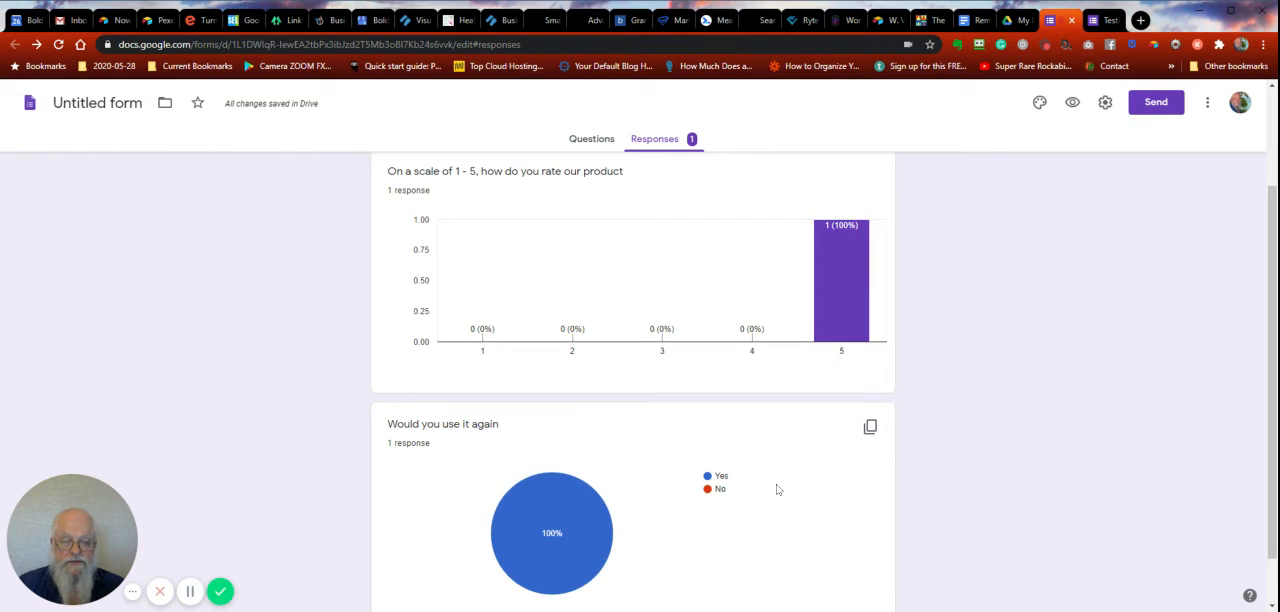
scroll(990, 284, "down", 1)
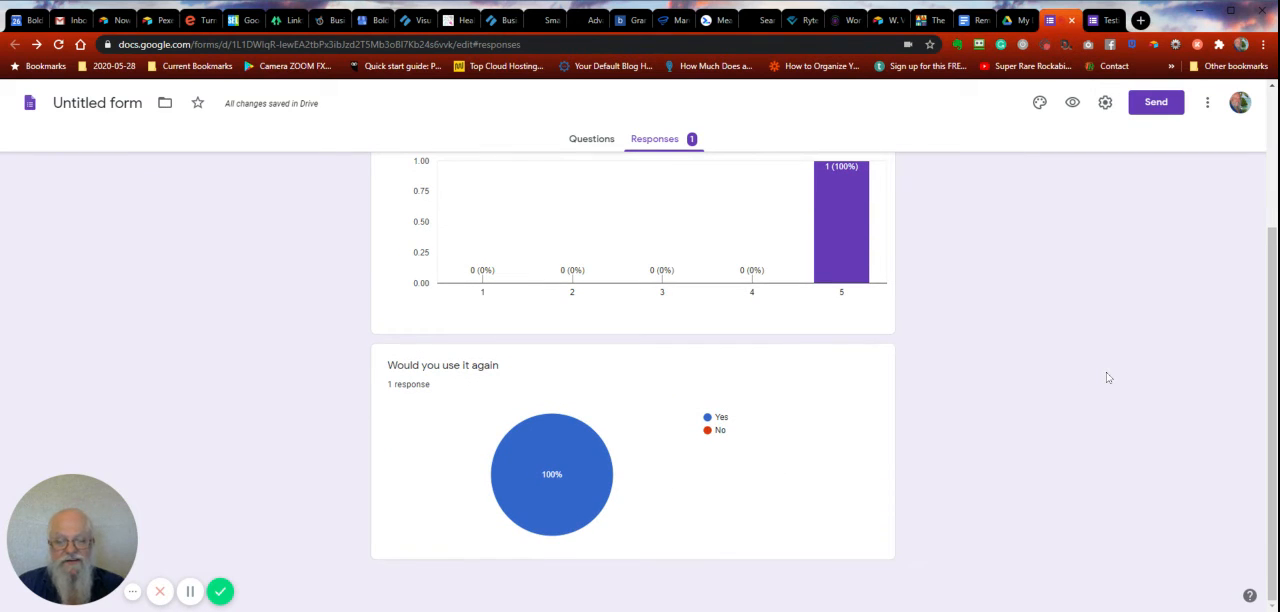
scroll(1107, 377, "up", 3)
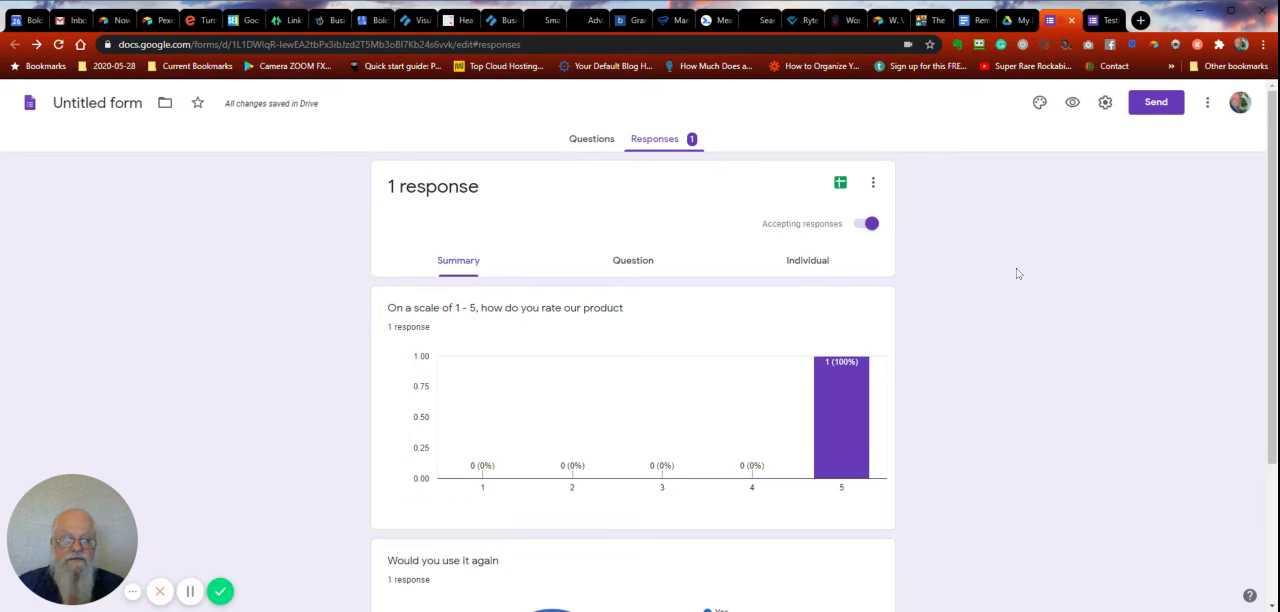
- Name the form Testimonials and create a new response spreadsheet titled "Testimonials (Responses)"
left_click(840, 186)
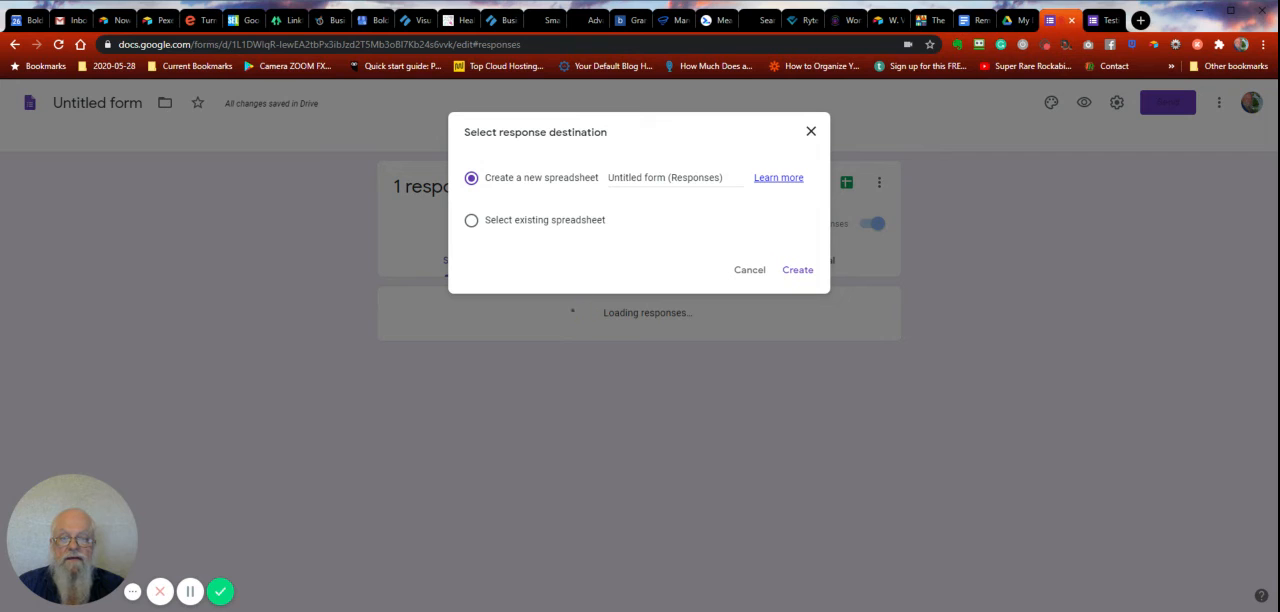
left_click(811, 131)
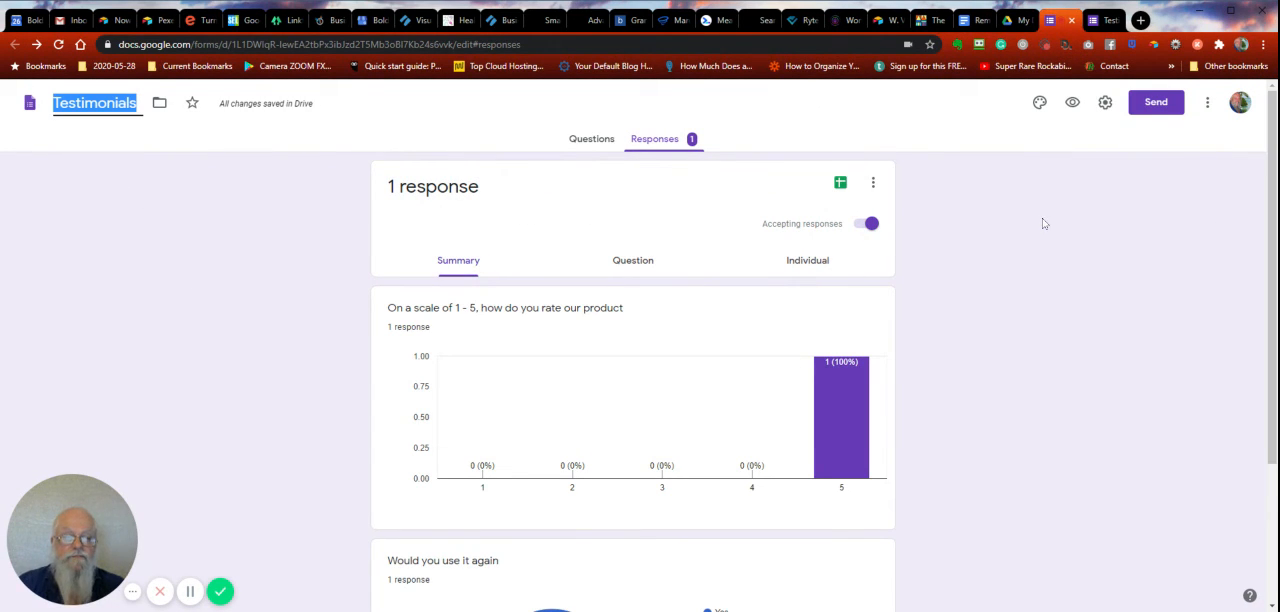
left_click(842, 185)
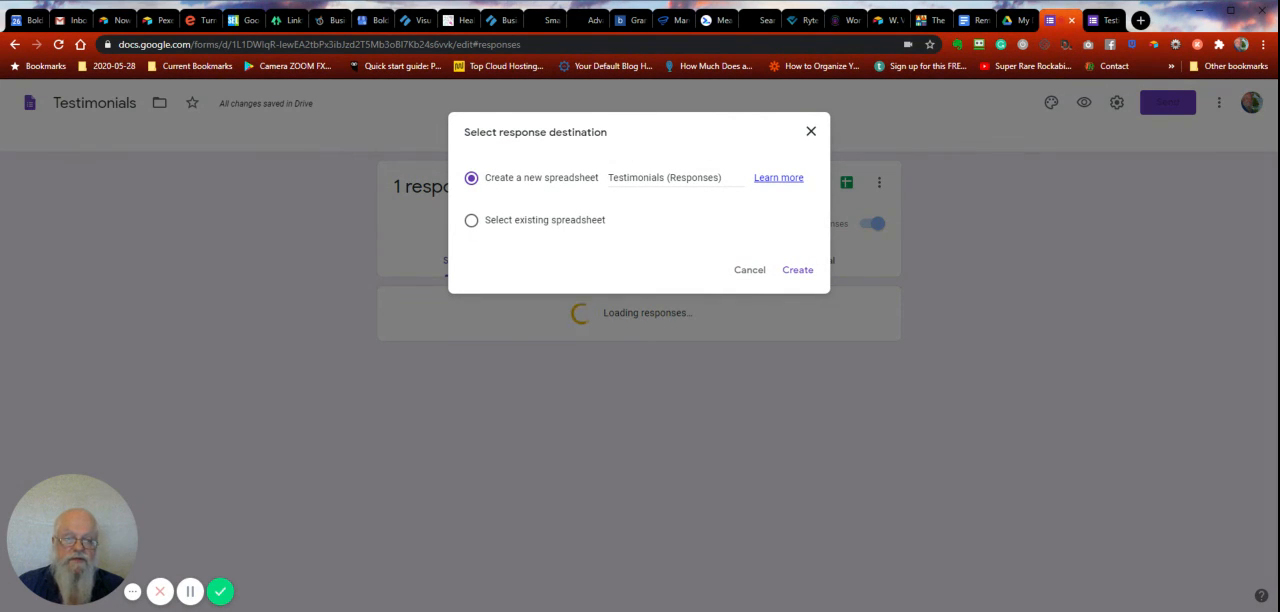
left_click(797, 276)
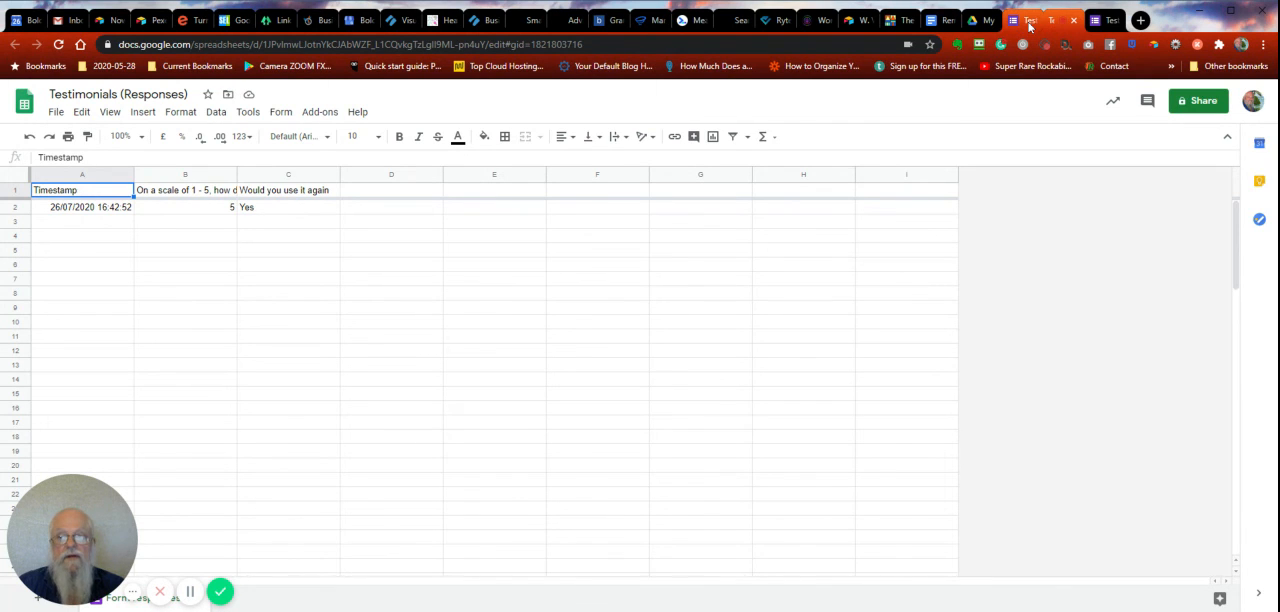
- Return to the form's questions and examine its General, Presentation and Quizzes settings, then save them as they are
left_click(1018, 22)
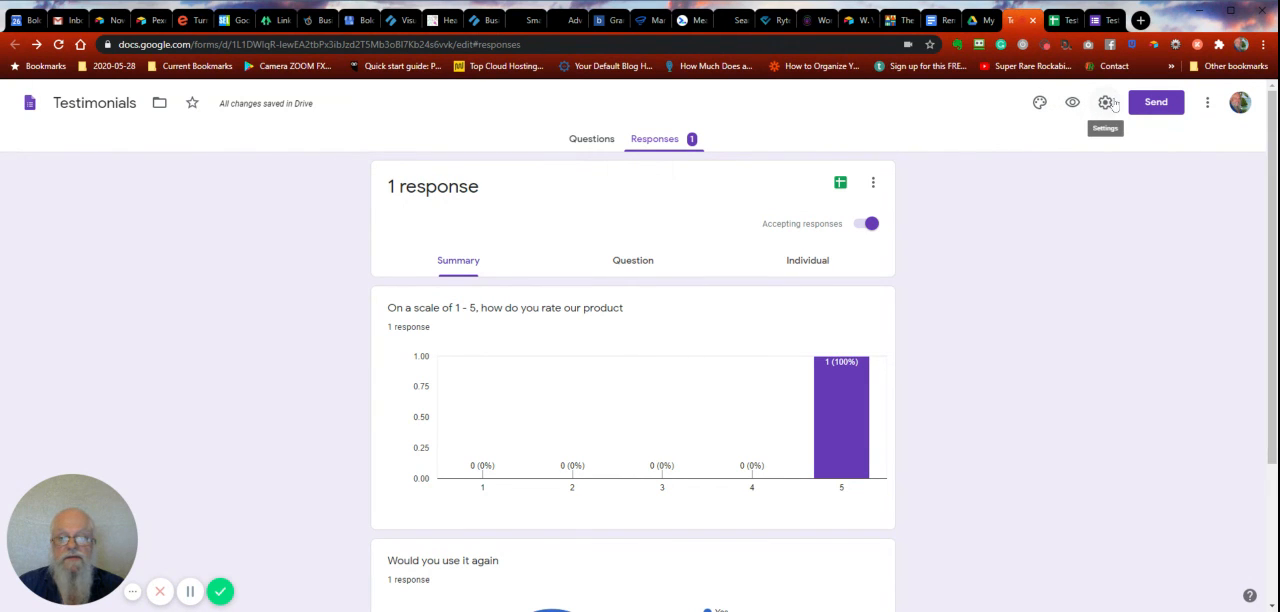
left_click(590, 144)
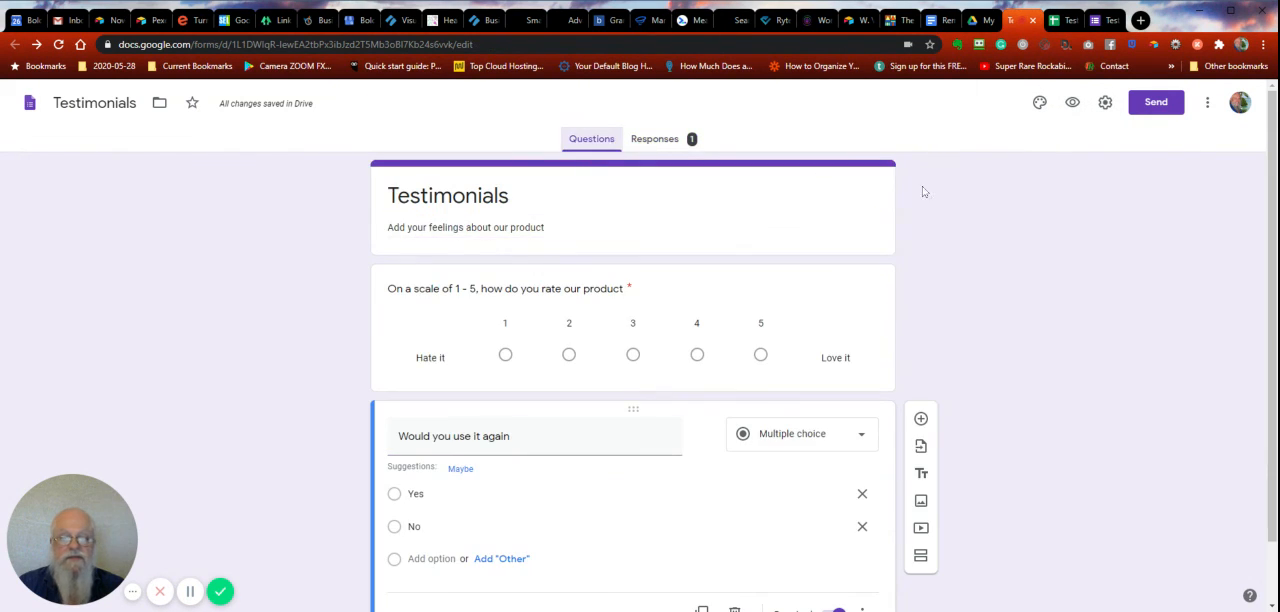
left_click(1108, 110)
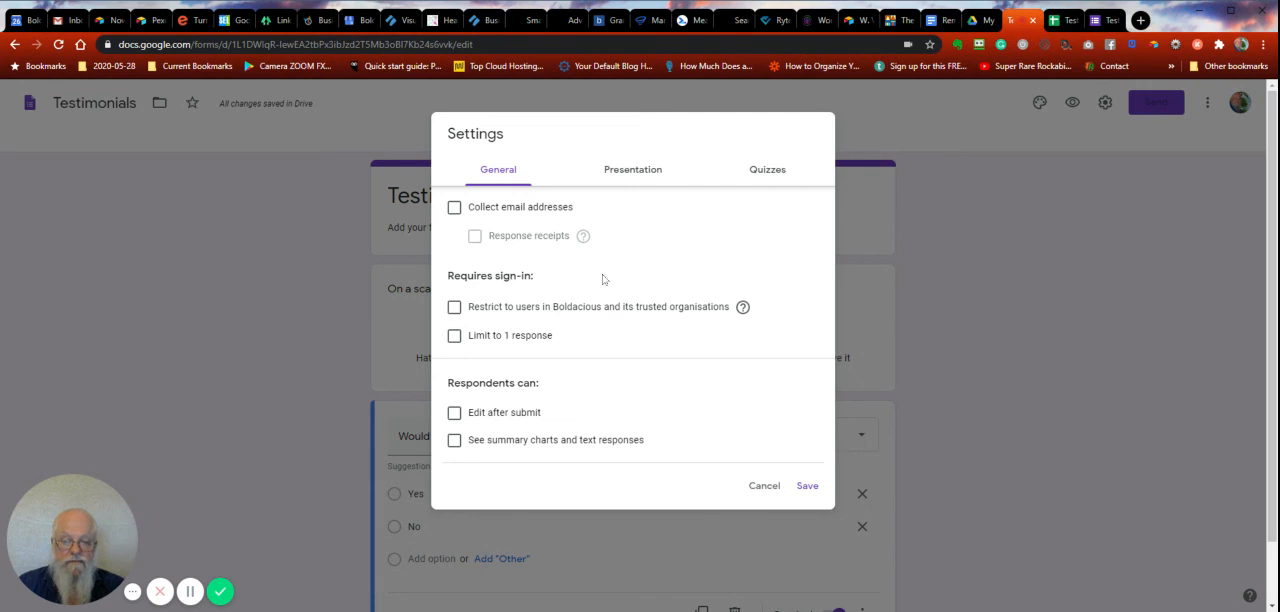
left_click(625, 170)
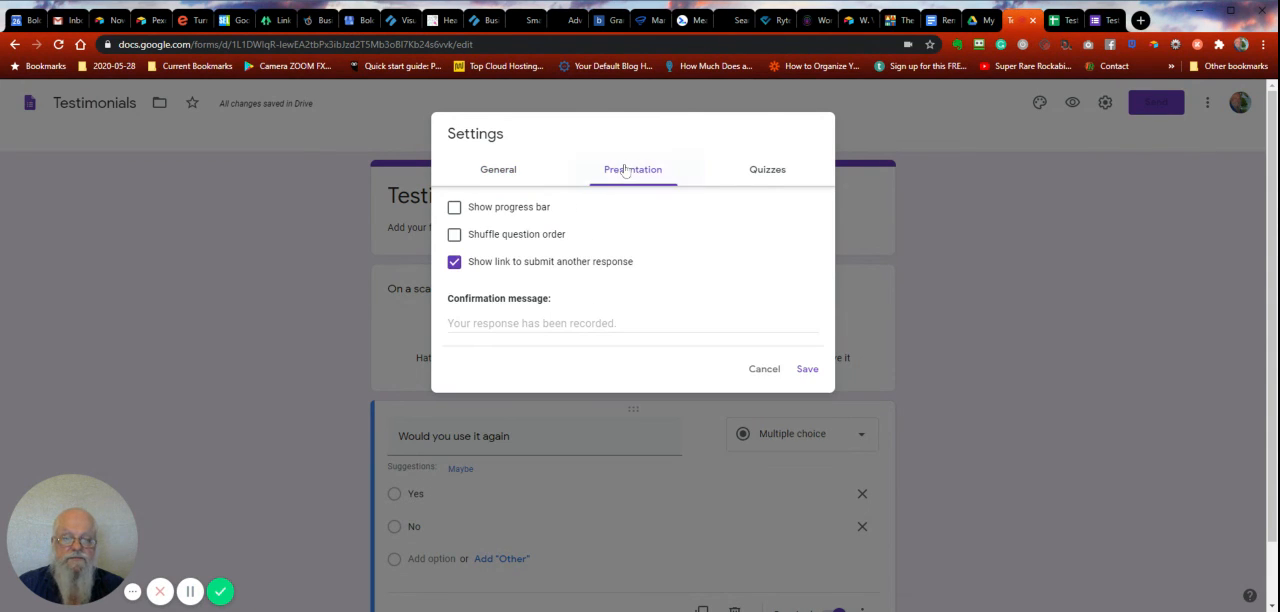
left_click(768, 170)
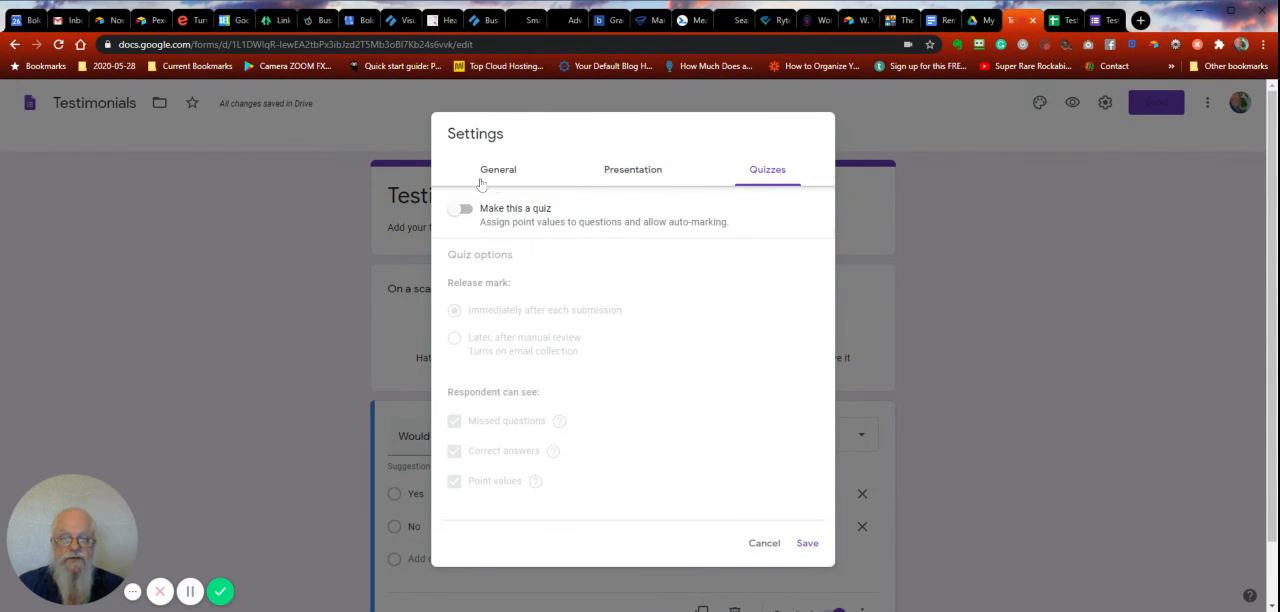
left_click(482, 172)
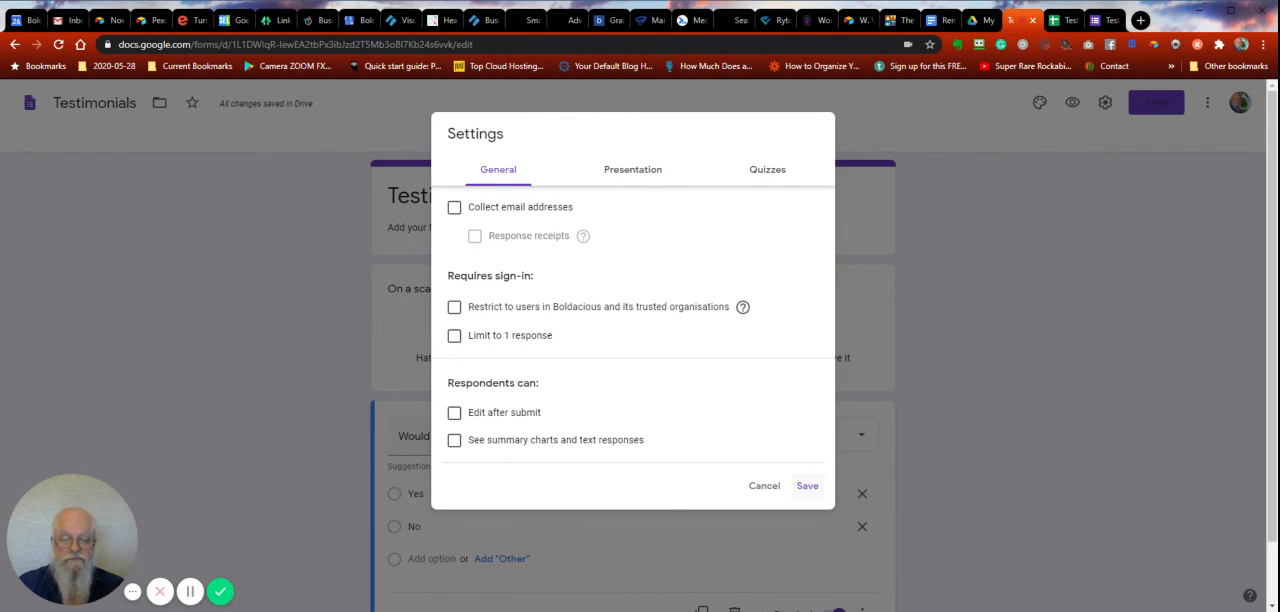
left_click(807, 485)
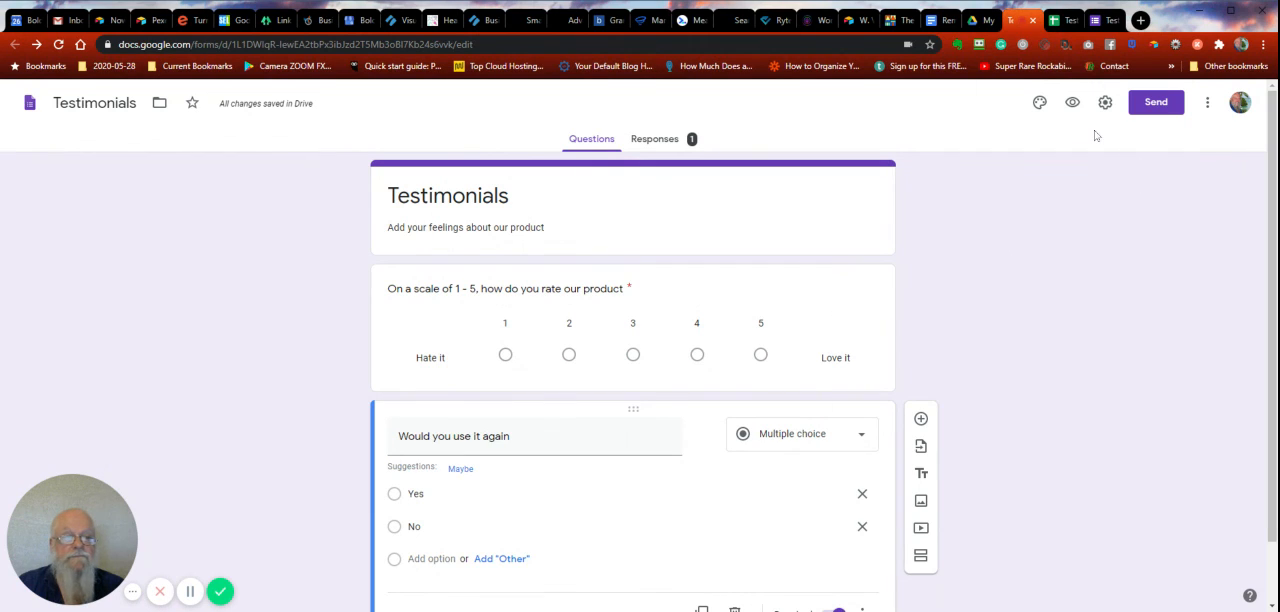